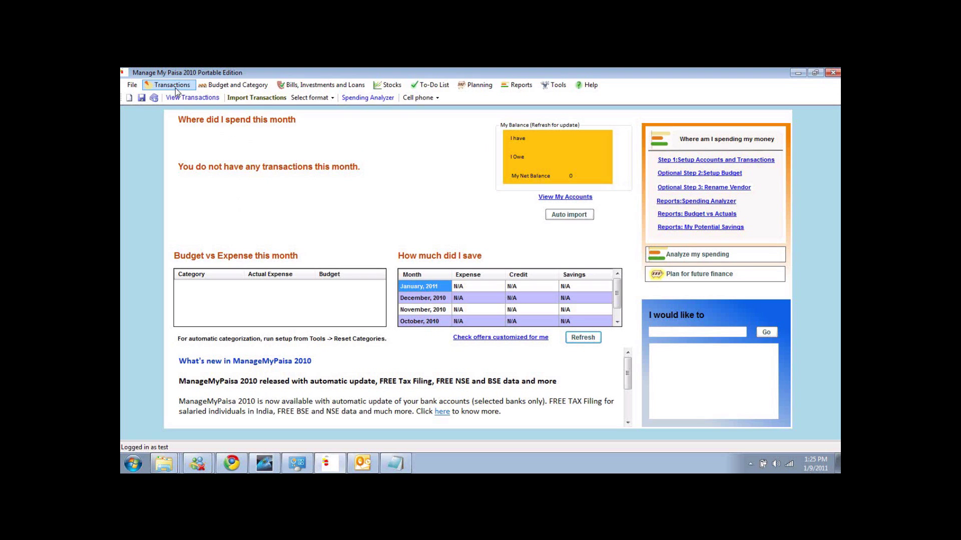
Open the Add, View and Edit Accounts window from the Transactions menu.
left_click(175, 89)
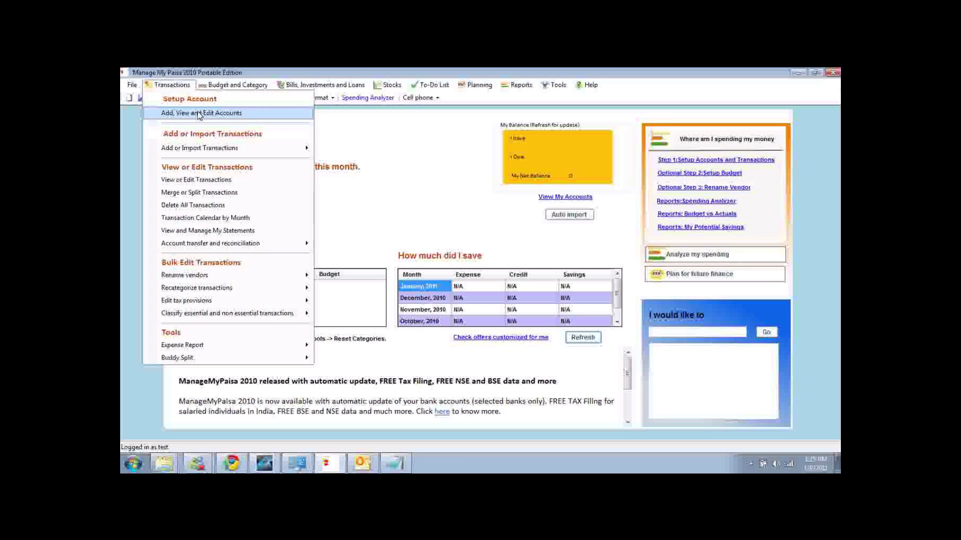
left_click(199, 114)
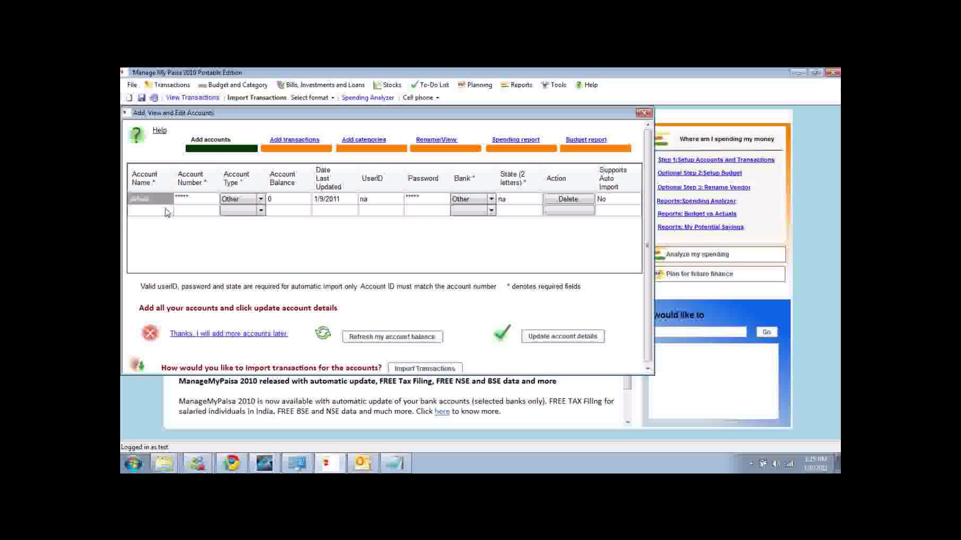
Add an account row named Chase with its account number and Credit card type.
left_click(166, 212)
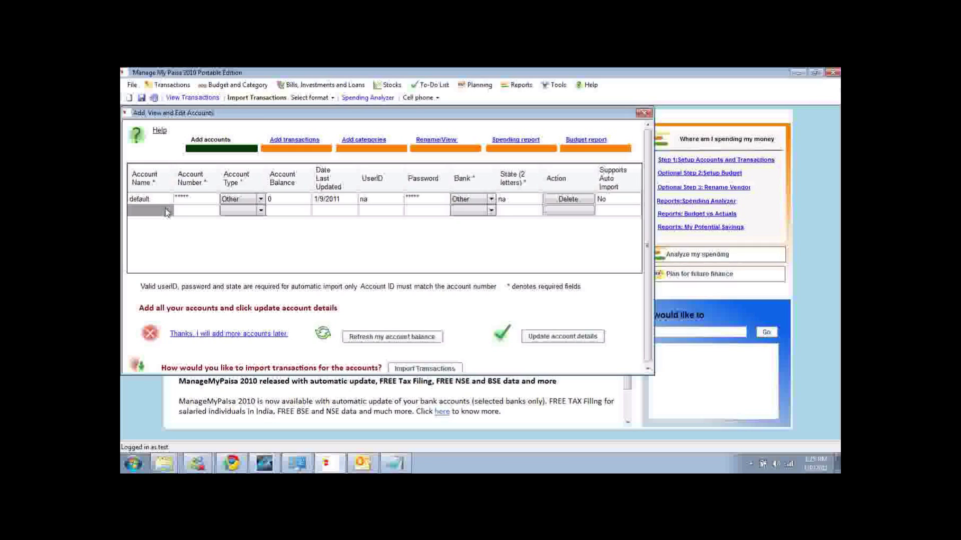
type("Chase")
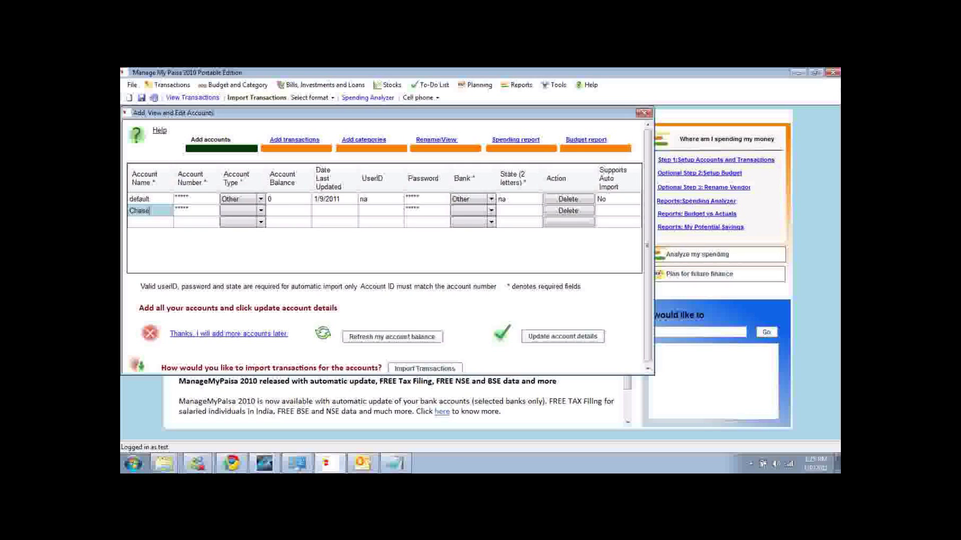
key("Tab")
type("*****")
key("Tab")
key("c")
key("Tab")
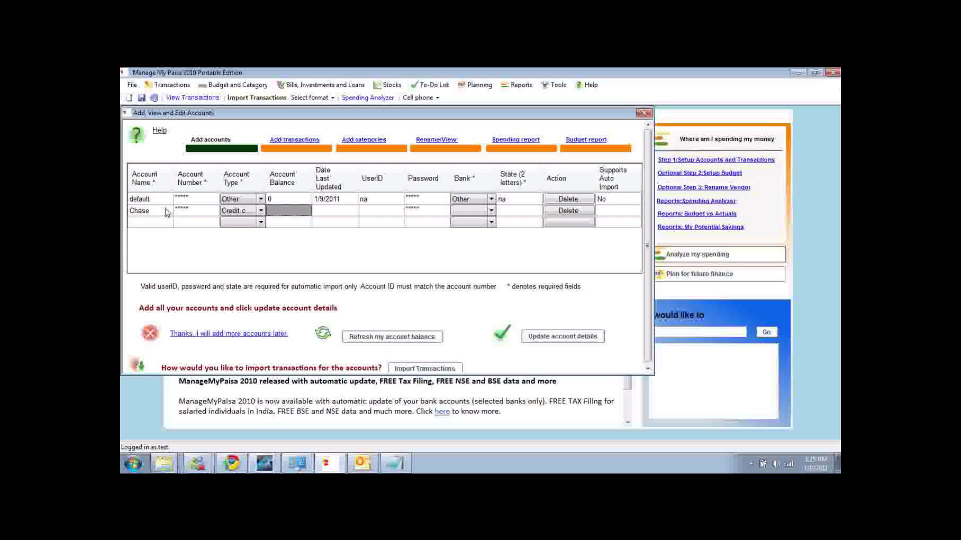
key("Tab")
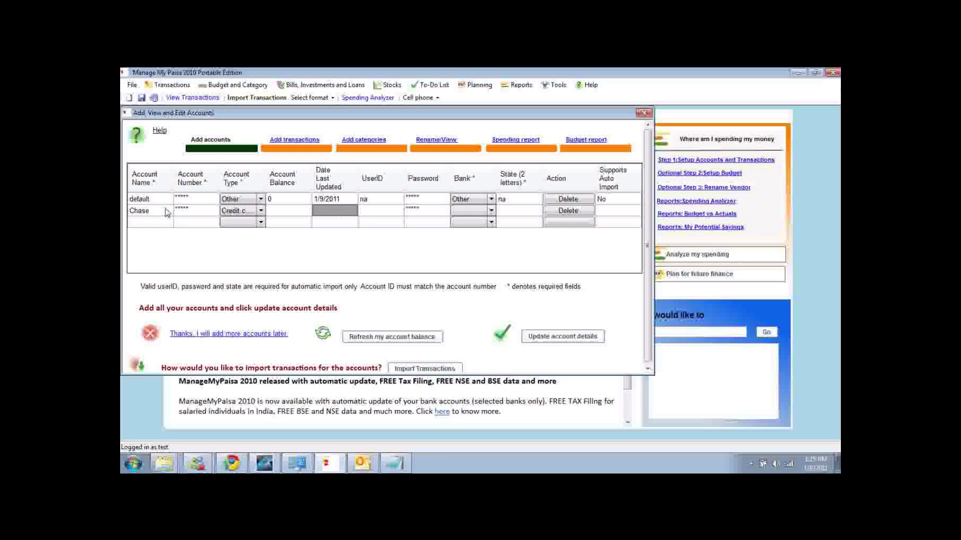
key("Tab")
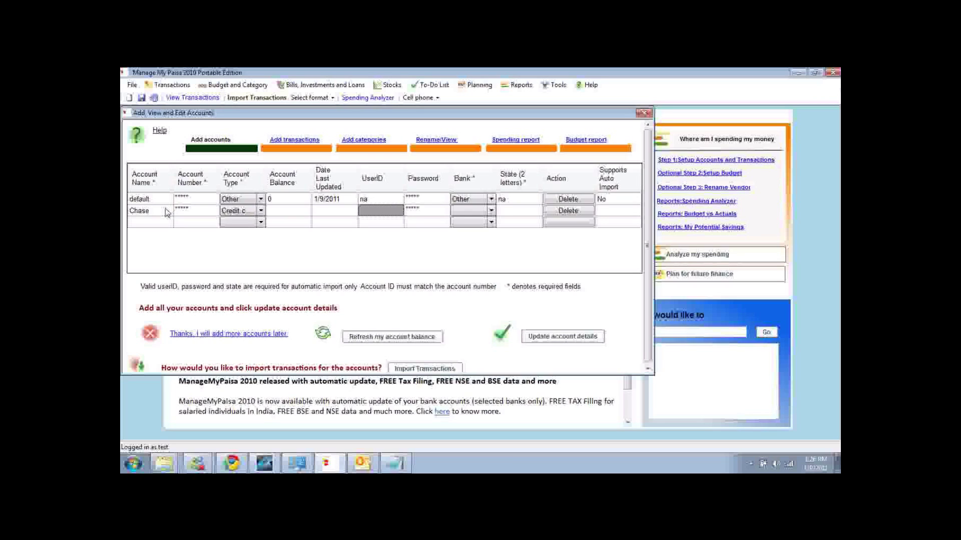
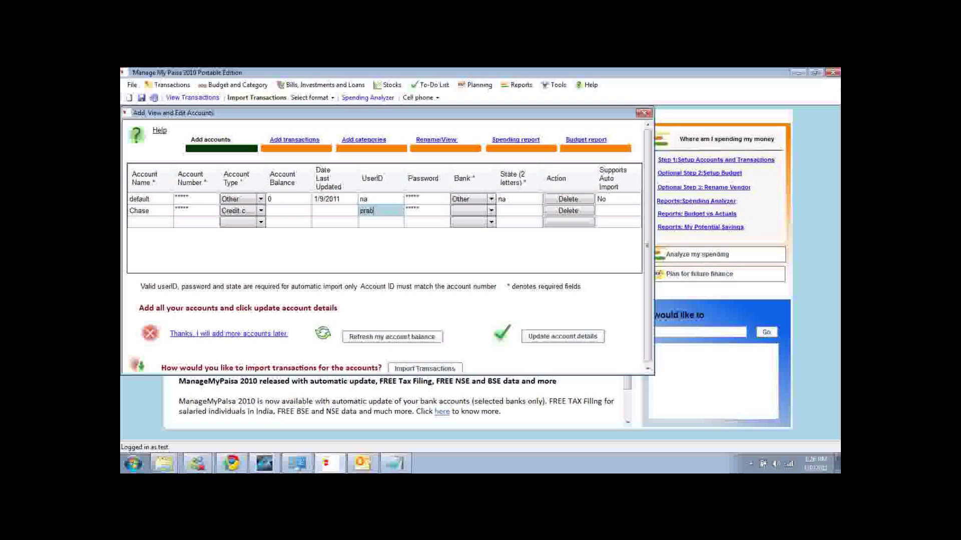
Enter the Chase account's user ID and password and choose Chase as the bank.
key("Tab")
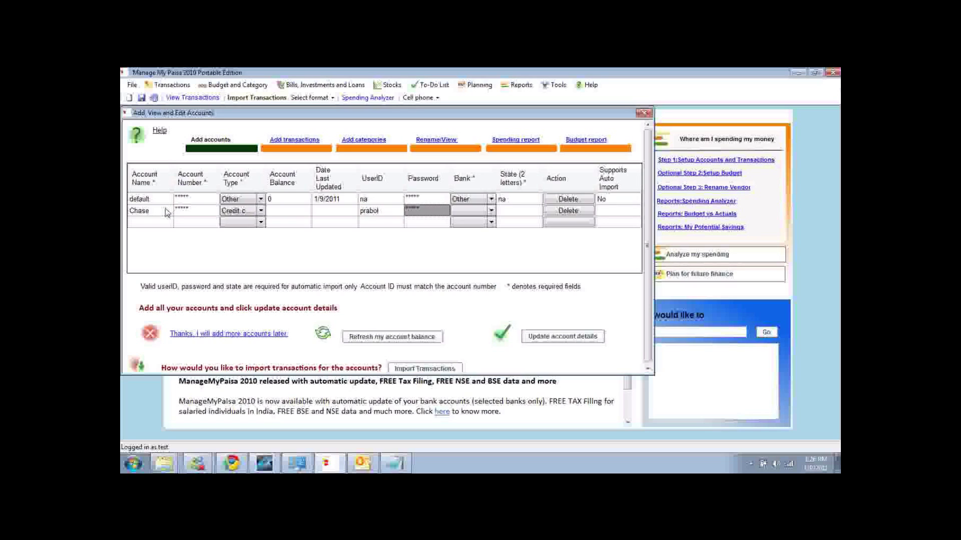
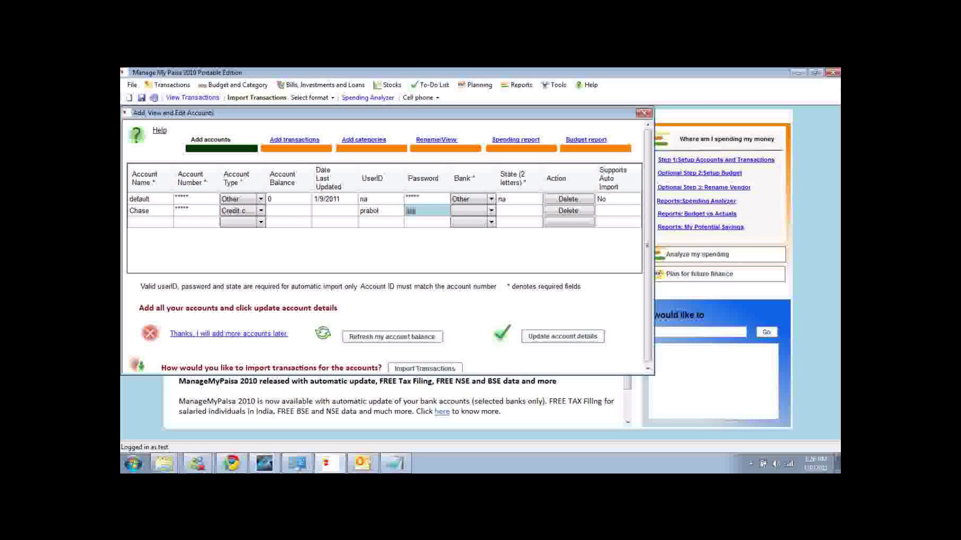
key("Tab")
key("Tab")
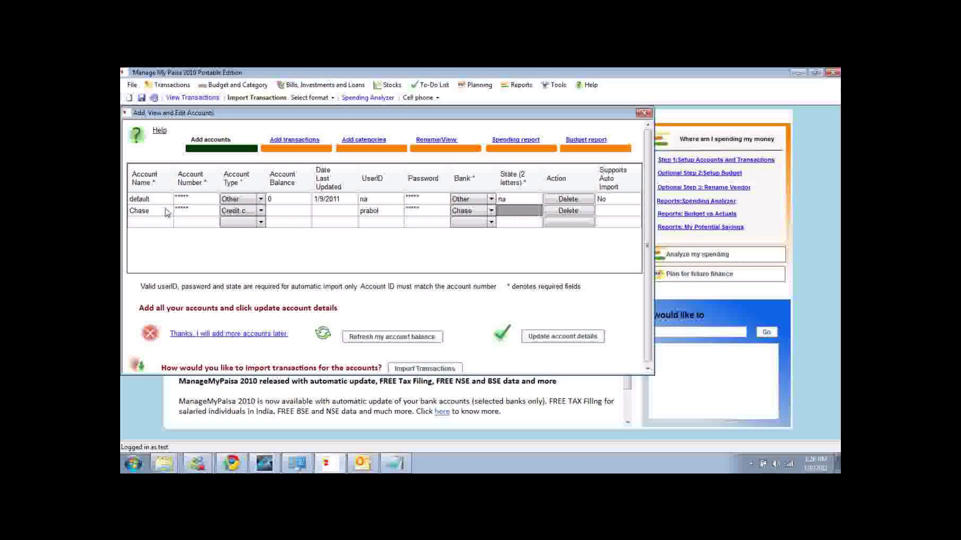
Fill in state ca after the missing-state error and save the account details.
left_click(591, 336)
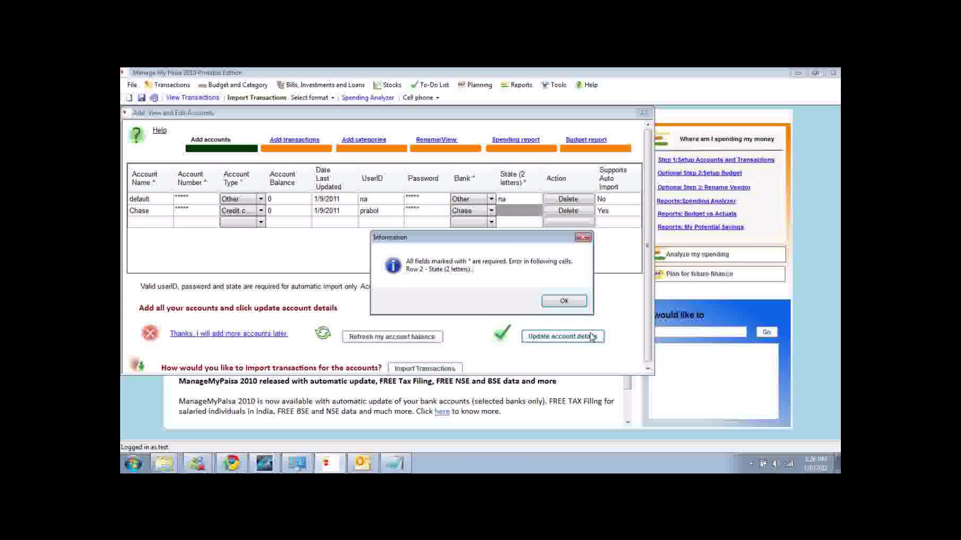
left_click(564, 300)
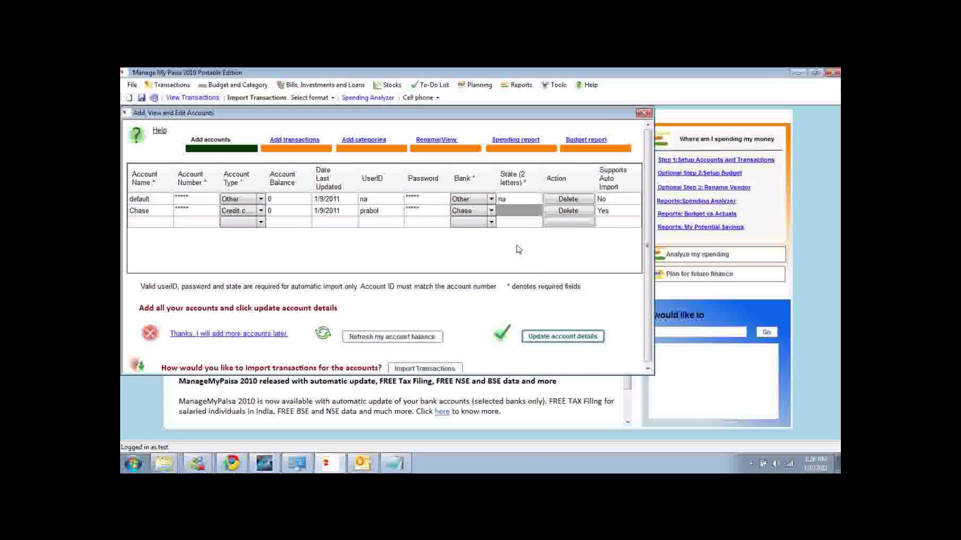
left_click(510, 216)
type("ca")
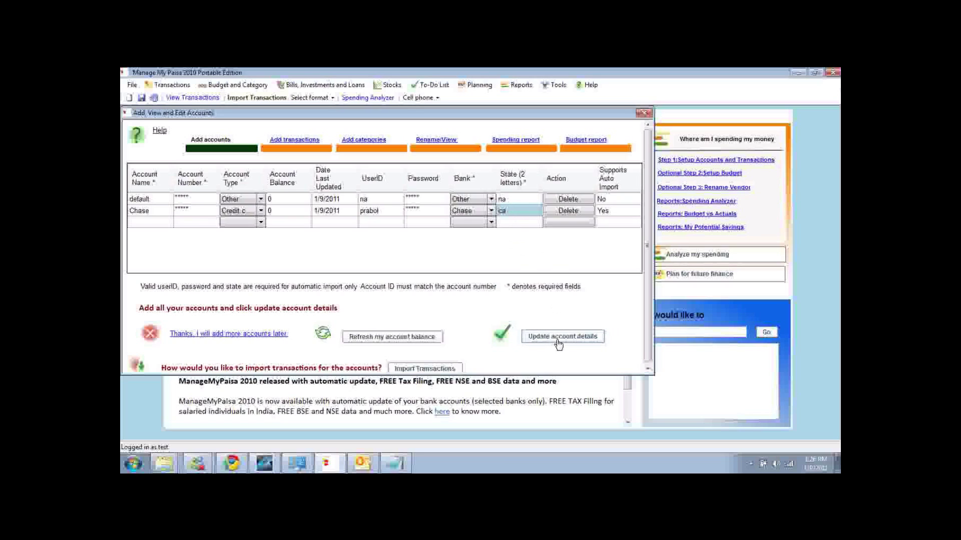
left_click(553, 337)
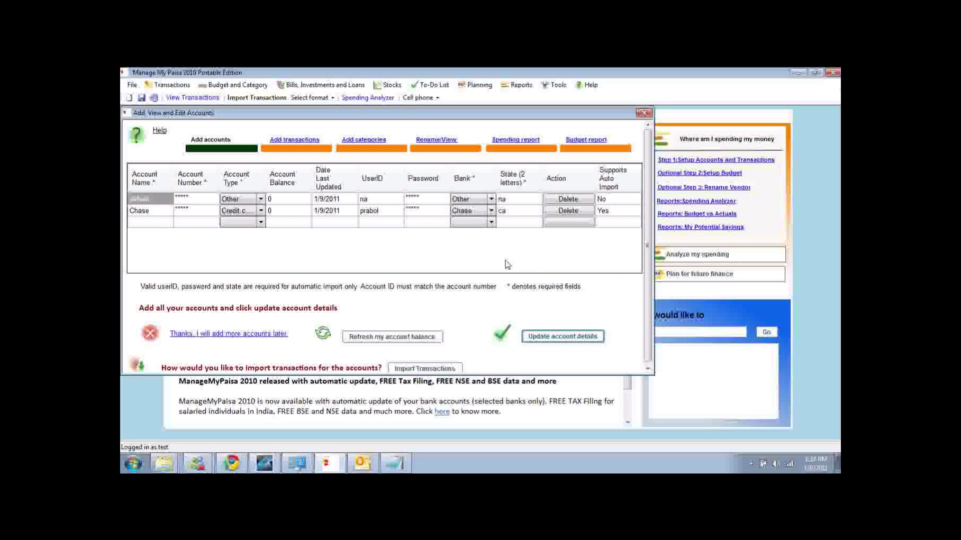
Show the automatic import, bank statement import and manual entry options.
left_click(649, 373)
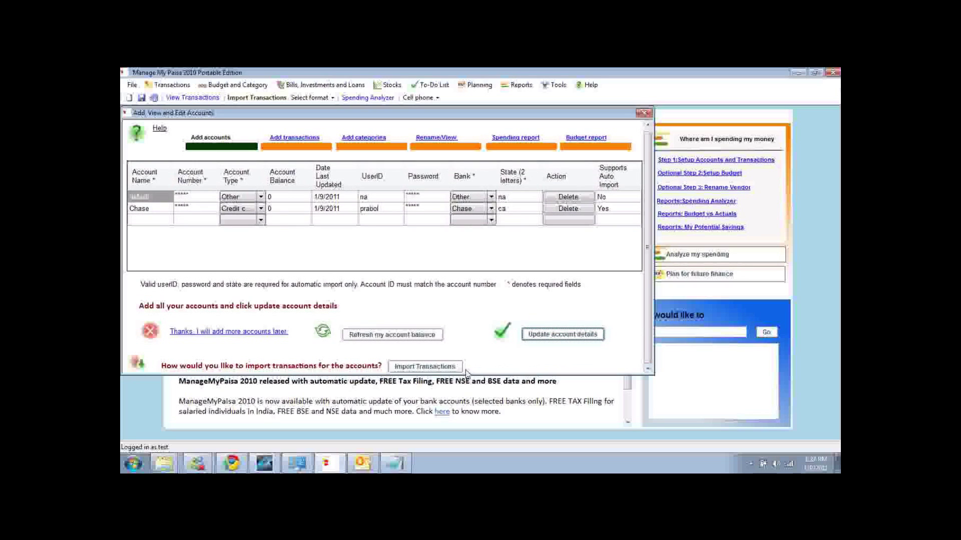
left_click(448, 370)
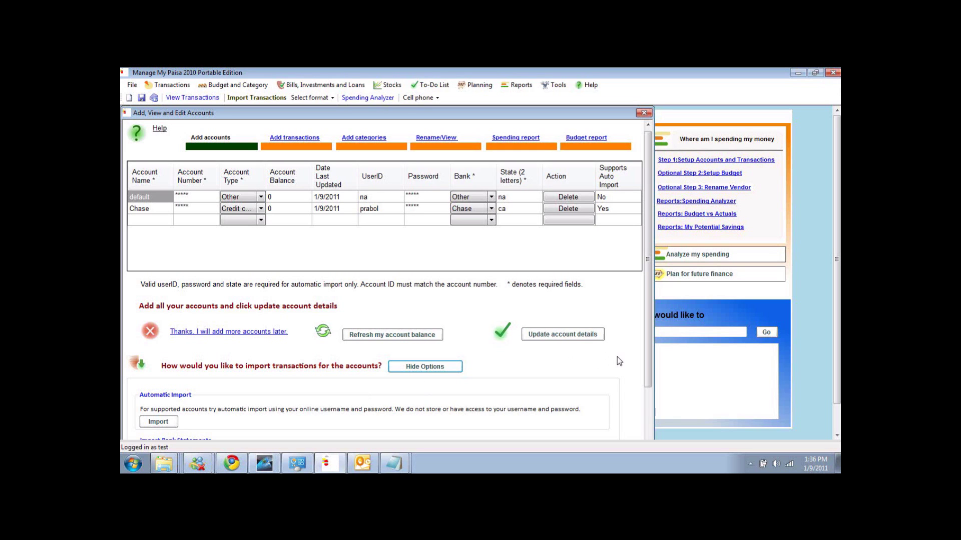
left_click_drag(646, 350, 644, 381)
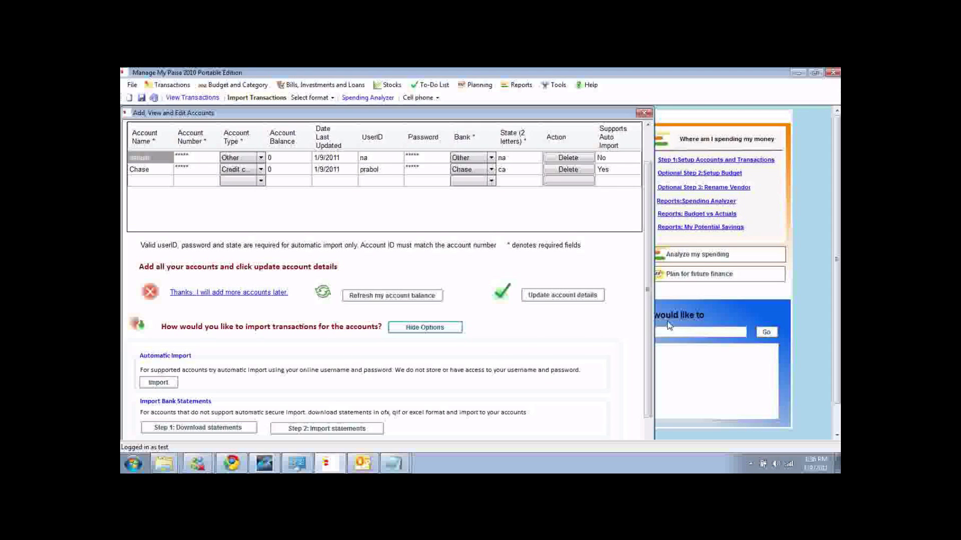
scroll(645, 323, "down", 1)
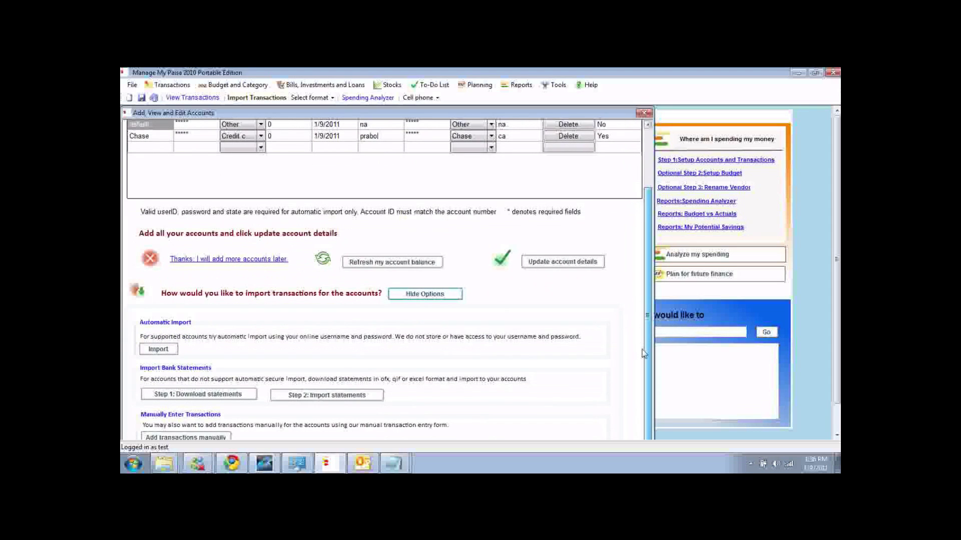
left_click(192, 399)
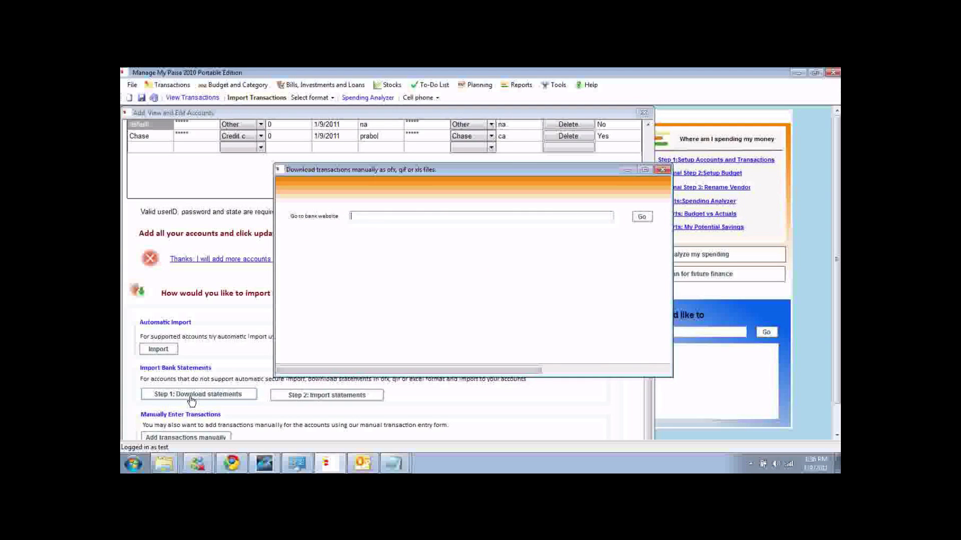
type("www.chase.com")
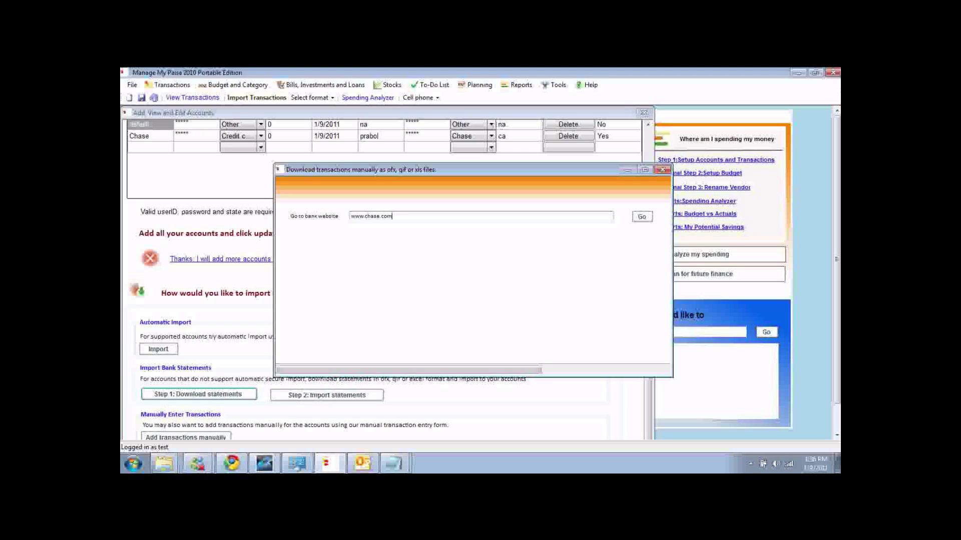
key("ctrl+a")
left_click(641, 218)
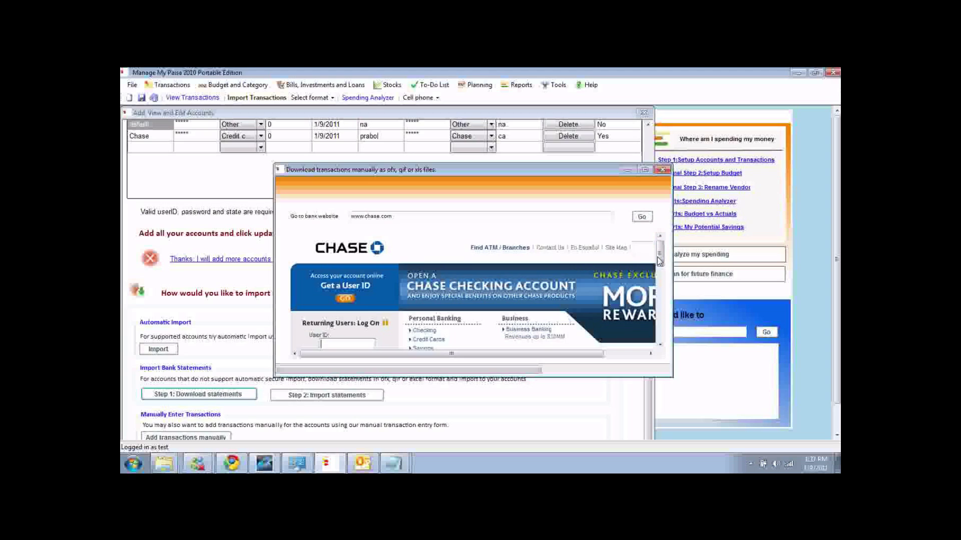
left_click(663, 171)
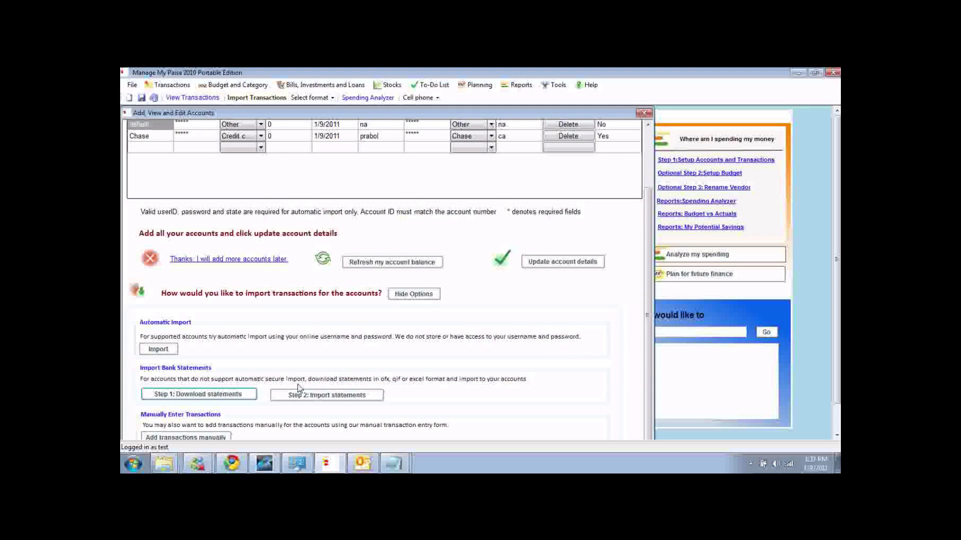
Import the Desktop file Activity.OFX as an ofx statement into the Chase account.
left_click(342, 399)
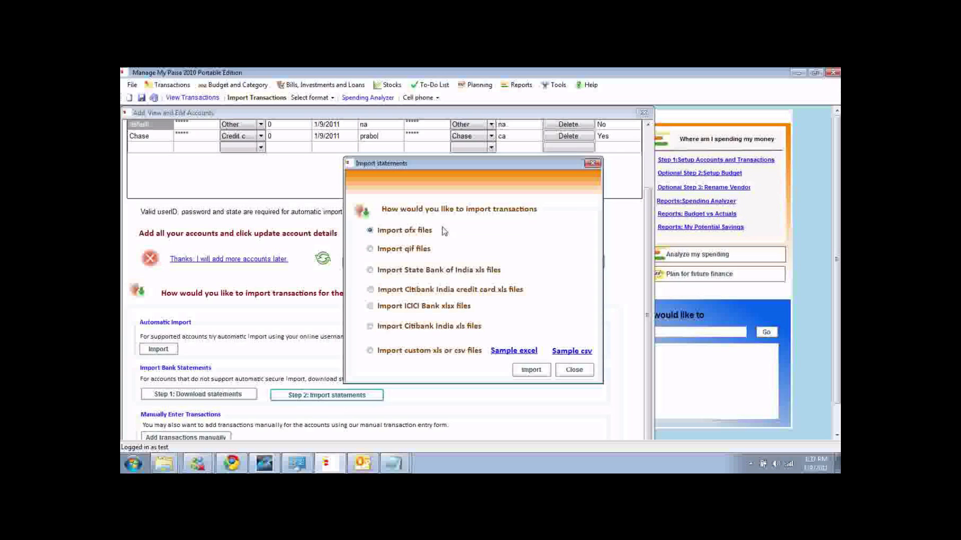
left_click(530, 371)
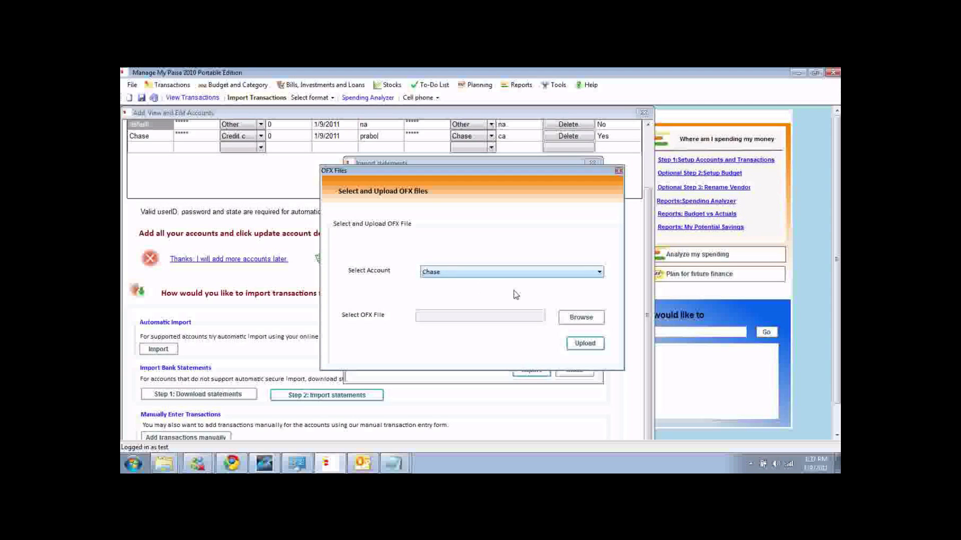
left_click(576, 320)
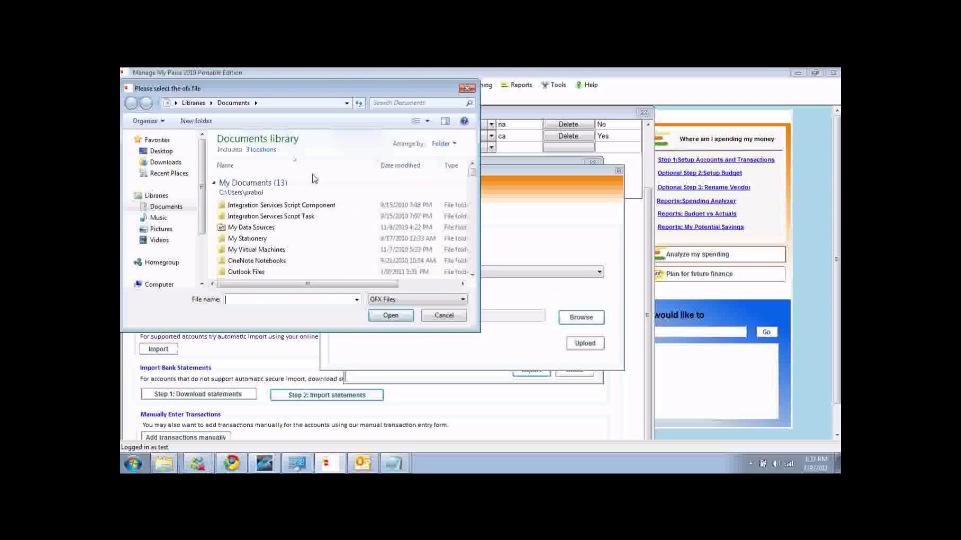
left_click(161, 151)
left_click(253, 209)
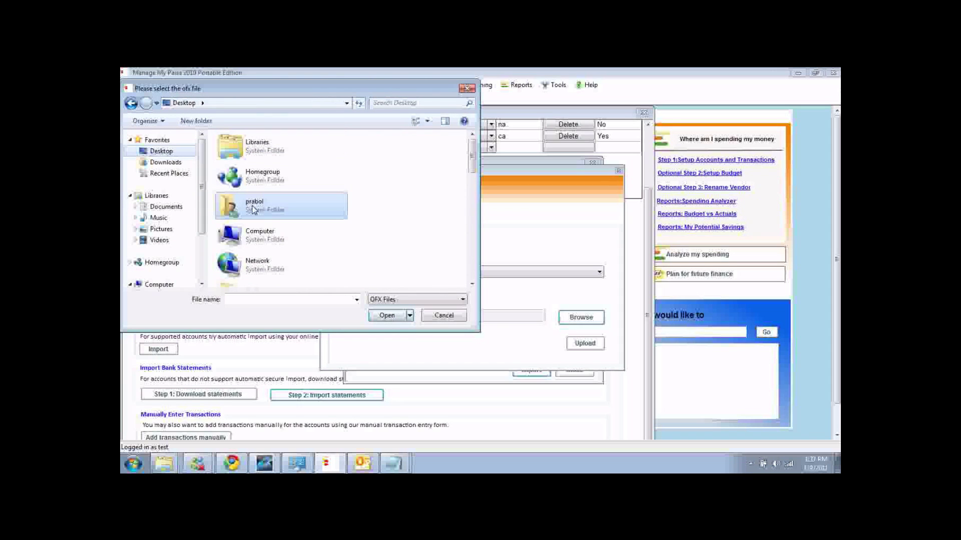
scroll(252, 209, "down", 3)
double_click(252, 209)
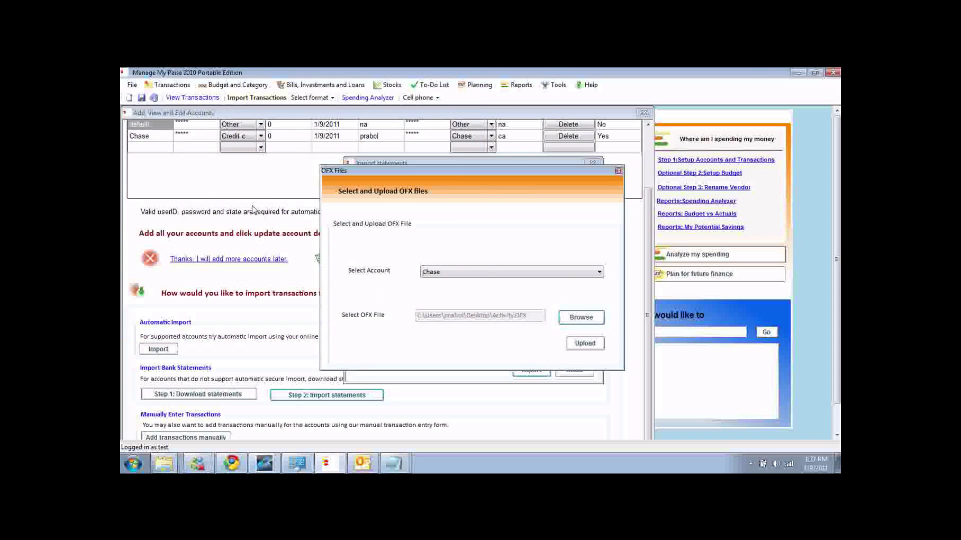
left_click(585, 344)
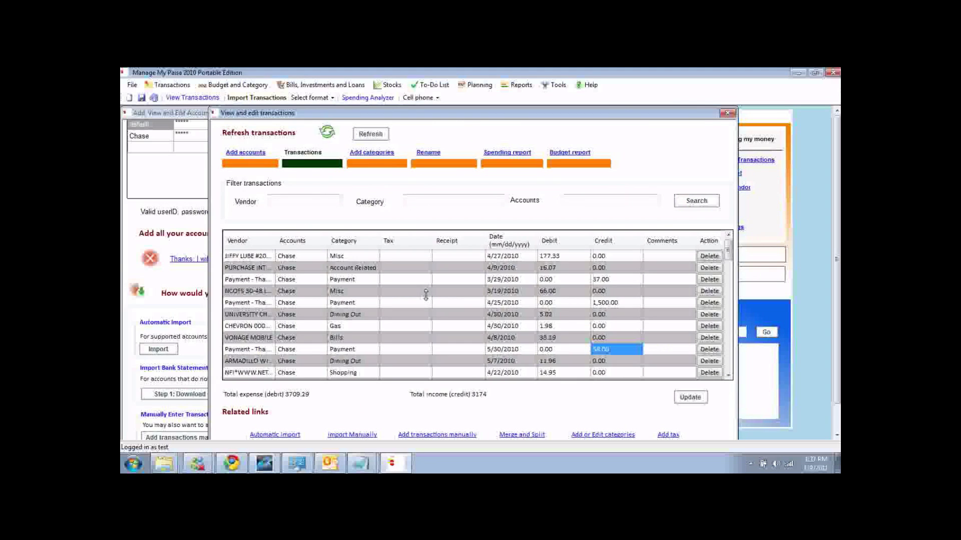
Browse the imported rows, filter to the Dining Out category, then clear that filter.
left_click(356, 259)
key("Down")
key("Down")
key("Down")
key("Down")
key("Down")
key("Down")
key("Left")
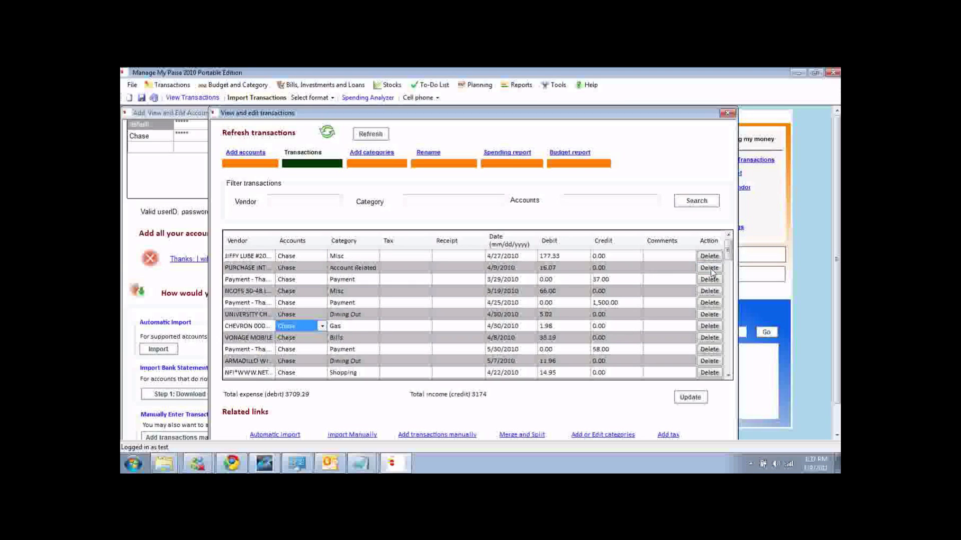
left_click(294, 203)
left_click(420, 199)
type("D")
key("Return")
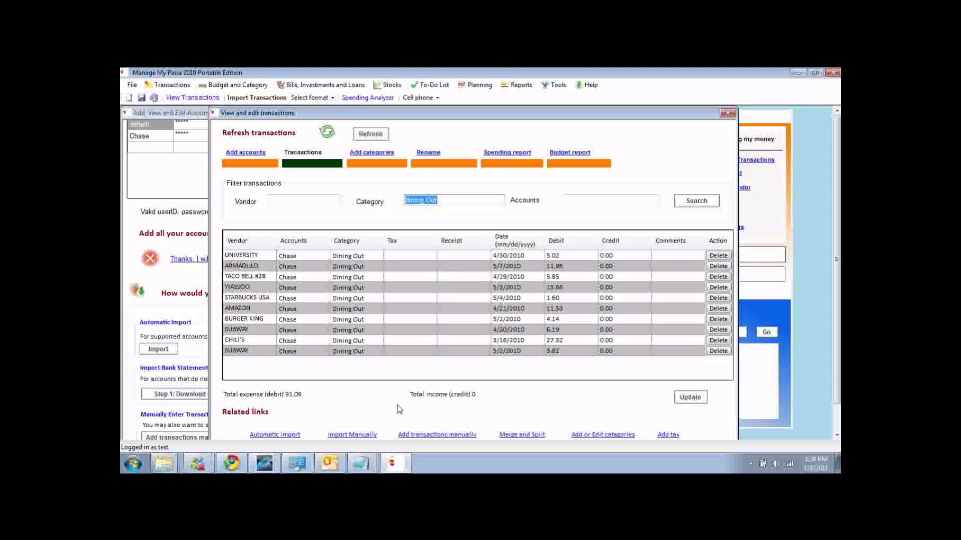
key("BackSpace")
Filter by vendor subway to find the 6.19 charge, then clear it and rerun the search.
left_click(316, 199)
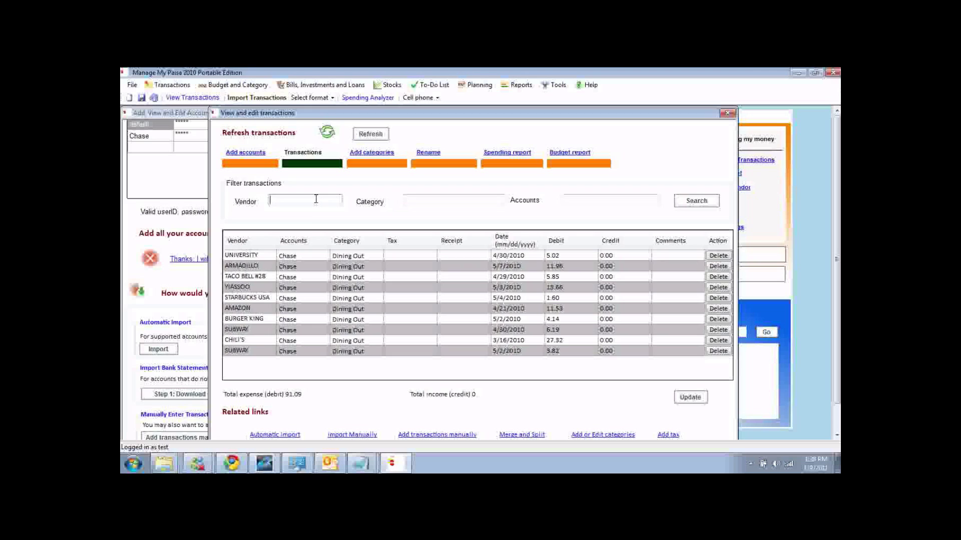
type("subway 00284265")
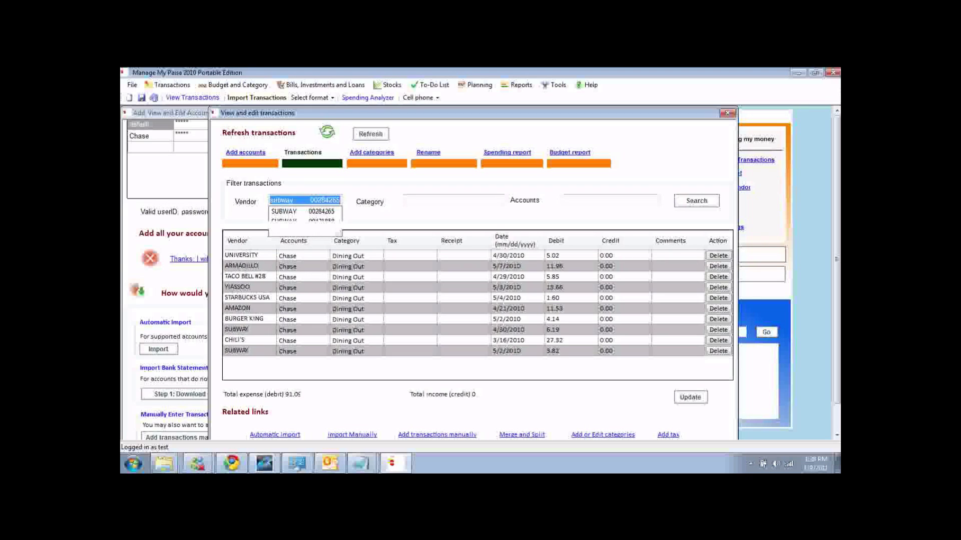
key("Return")
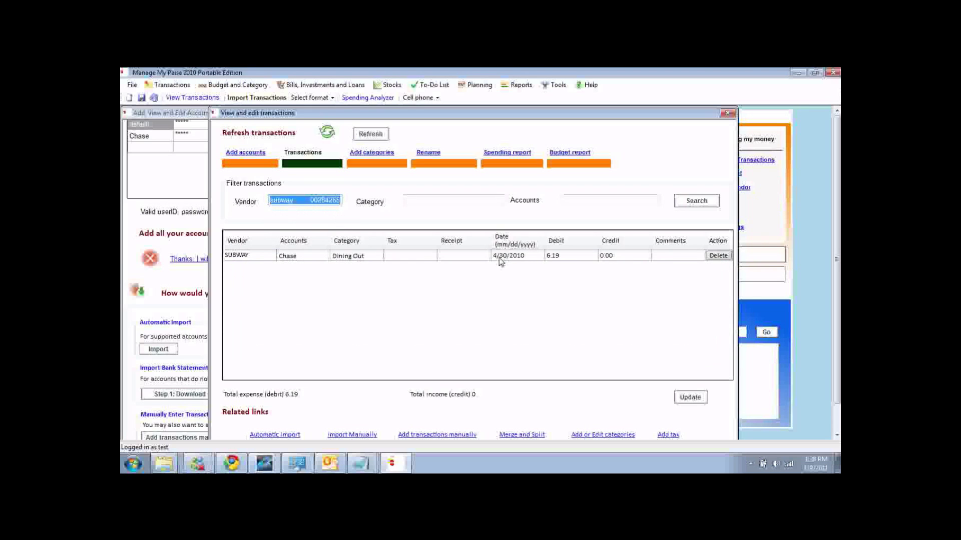
key("BackSpace")
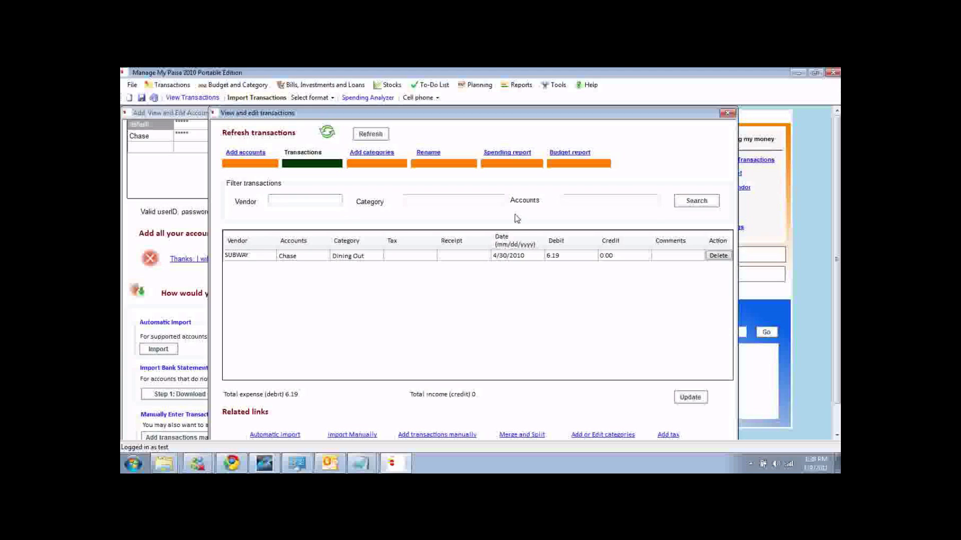
left_click(719, 203)
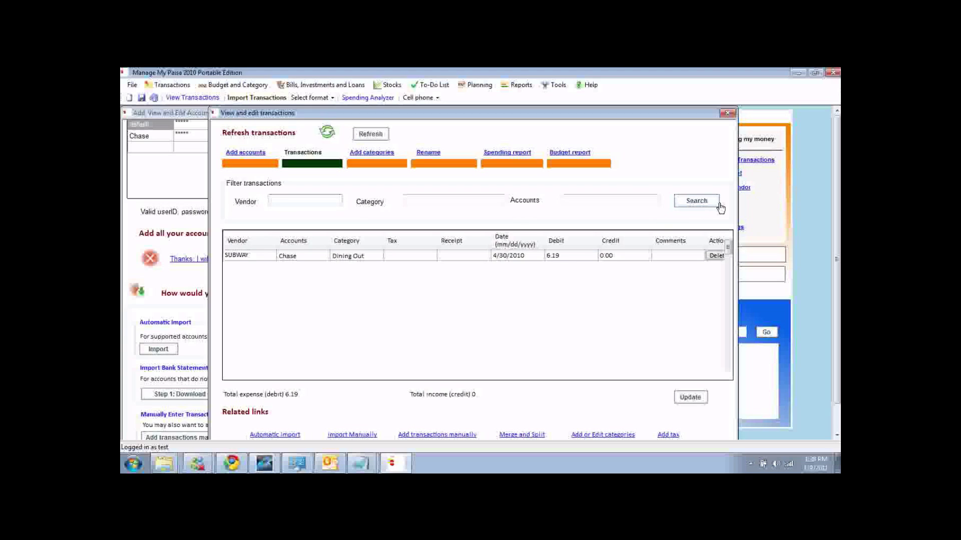
Change JIFFY LUBE's category from Misc to Automobile and always classify that vendor as Automobile.
left_click(719, 205)
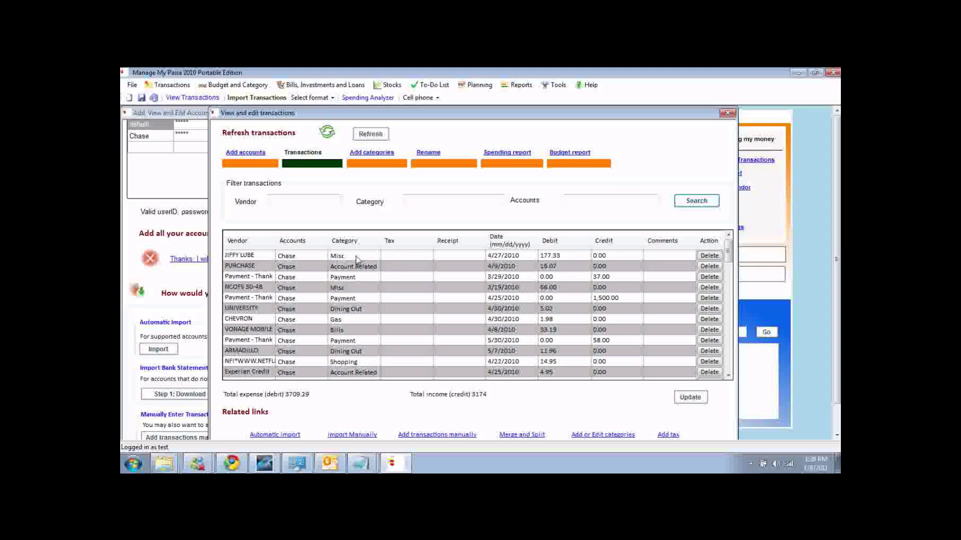
left_click(357, 259)
left_click(376, 257)
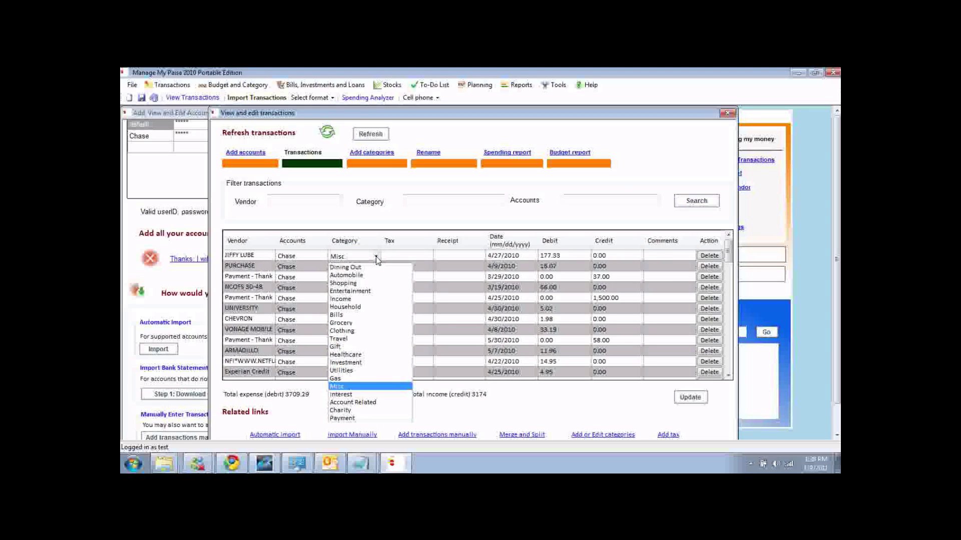
left_click(356, 275)
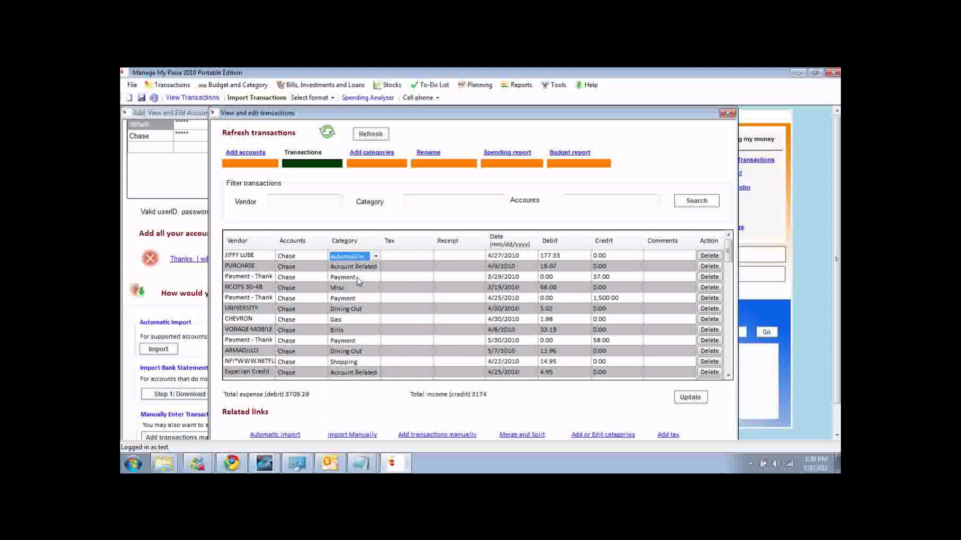
left_click(690, 397)
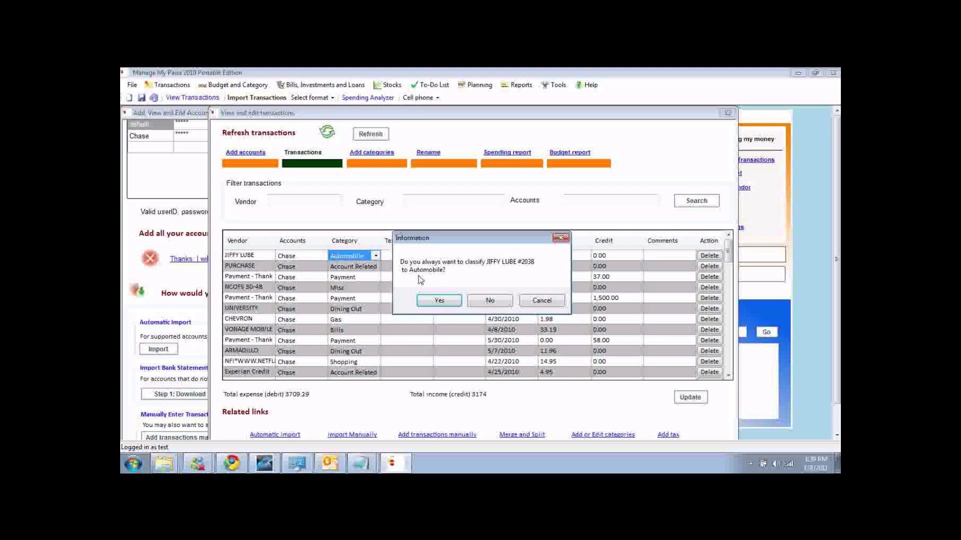
left_click(440, 301)
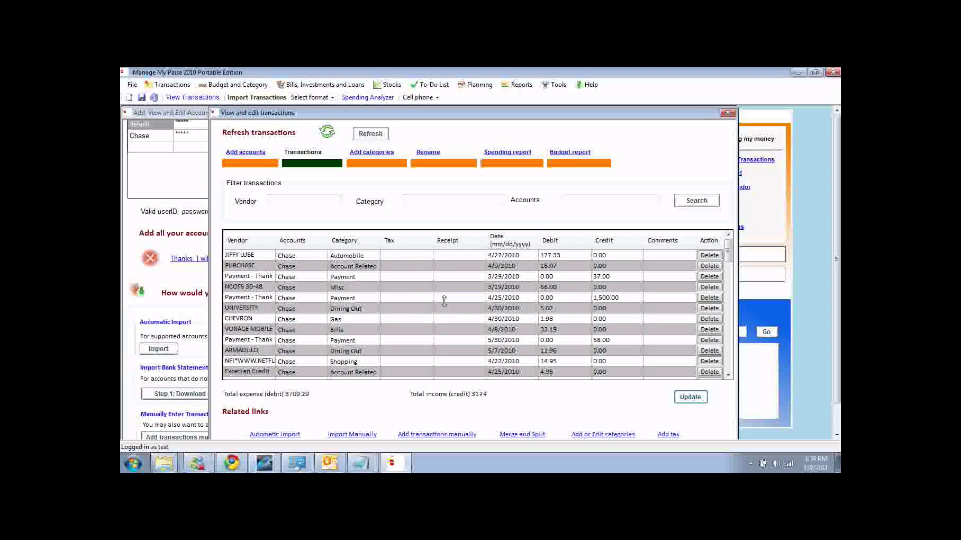
left_click(422, 199)
type("automobile")
Show only Automobile transactions, then open the manual Add Transactions form.
key("Return")
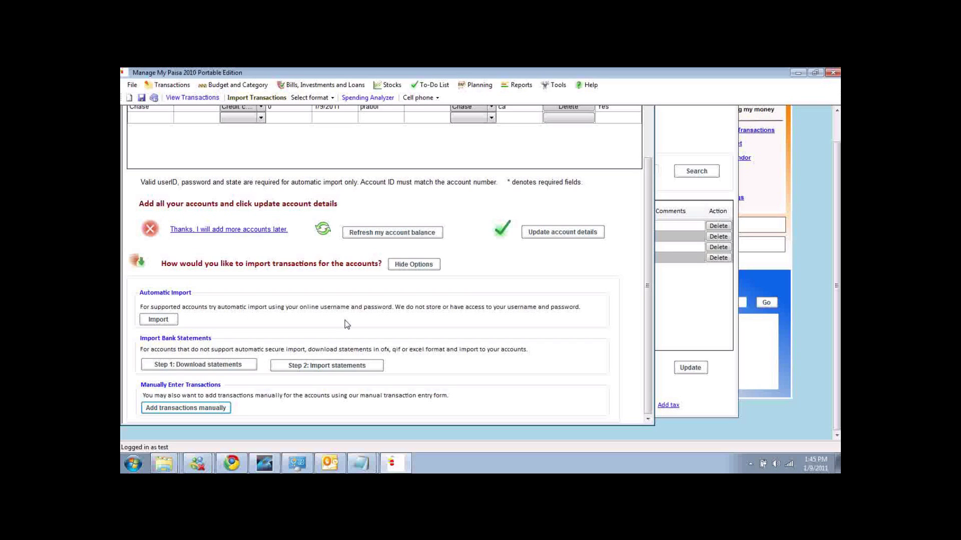
left_click(189, 409)
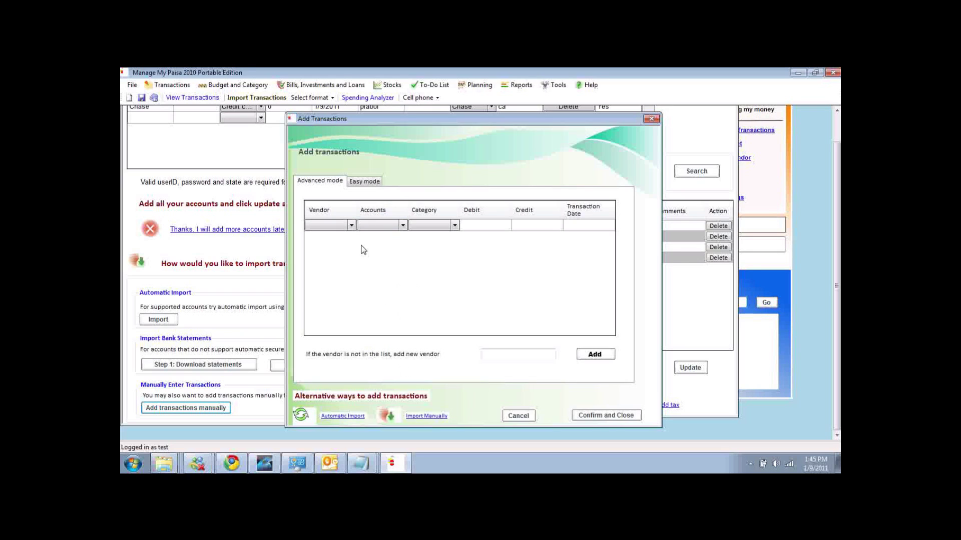
In Easy mode, add a subway transaction with 8 spent and 0 received, and confirm it.
left_click(350, 182)
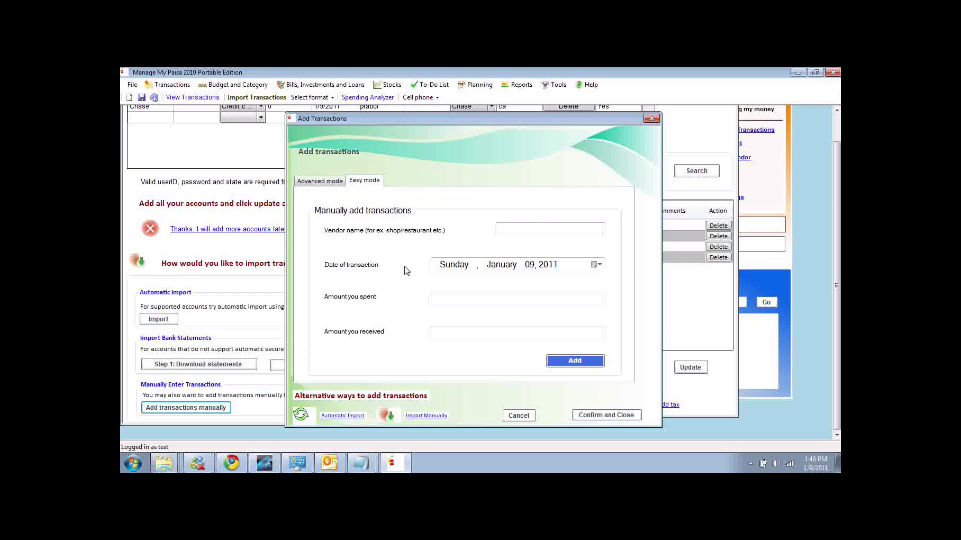
left_click(519, 233)
type("subway")
key("Return")
left_click(480, 298)
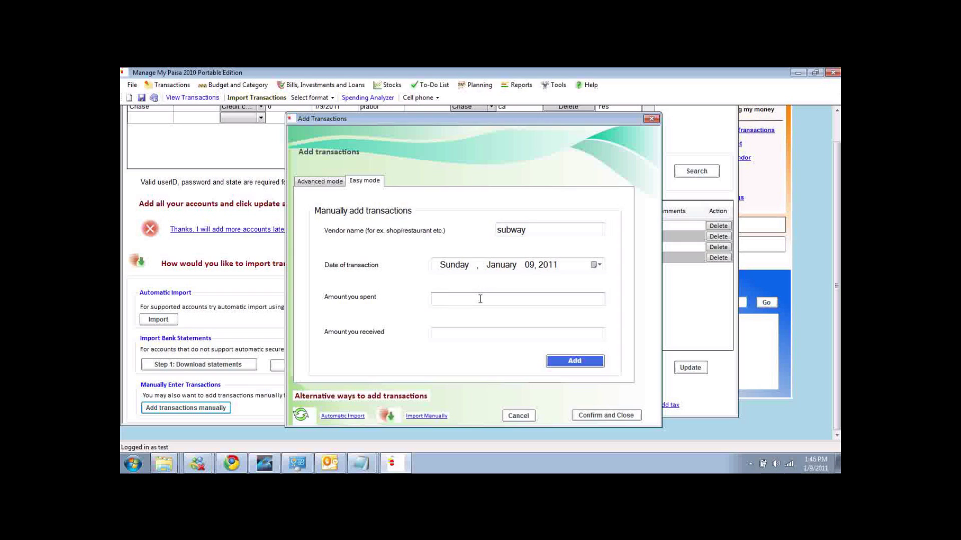
type("8")
left_click(467, 333)
type("0")
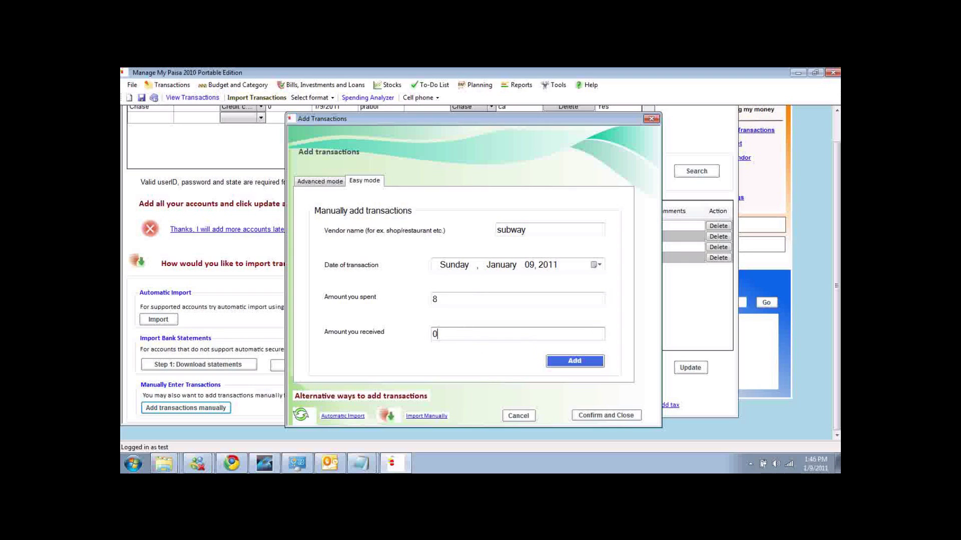
left_click(580, 362)
left_click(619, 417)
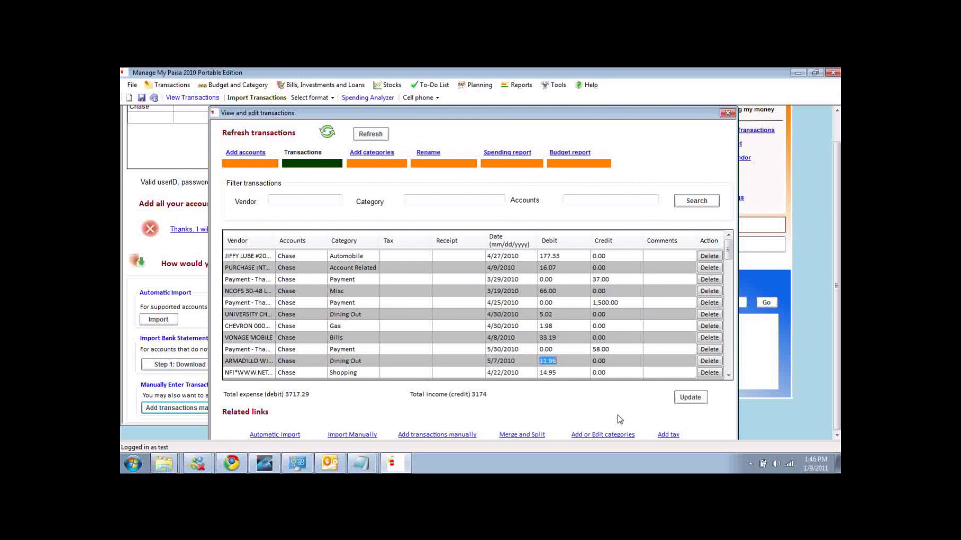
Check the 4/8/2010 transaction's date picker, then reopen manual transaction entry.
left_click(508, 341)
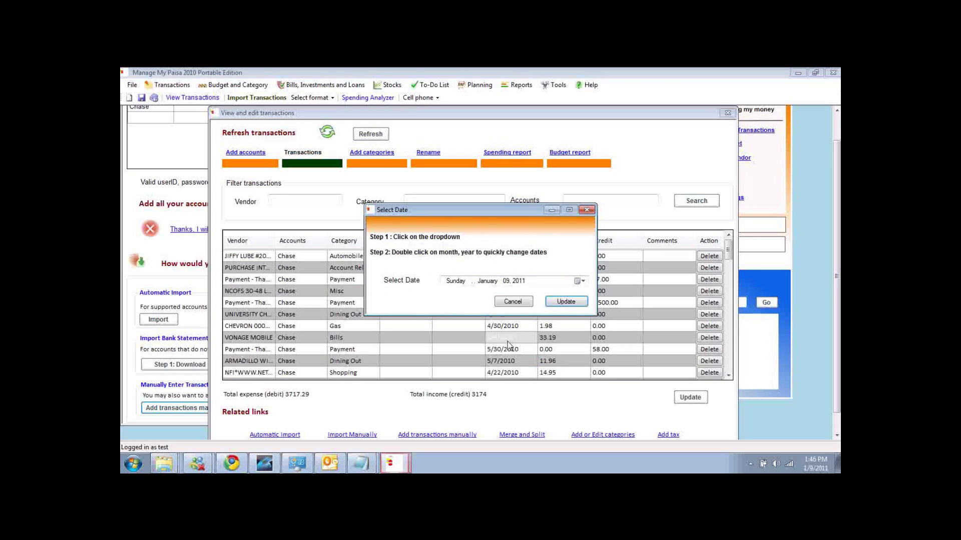
left_click(513, 302)
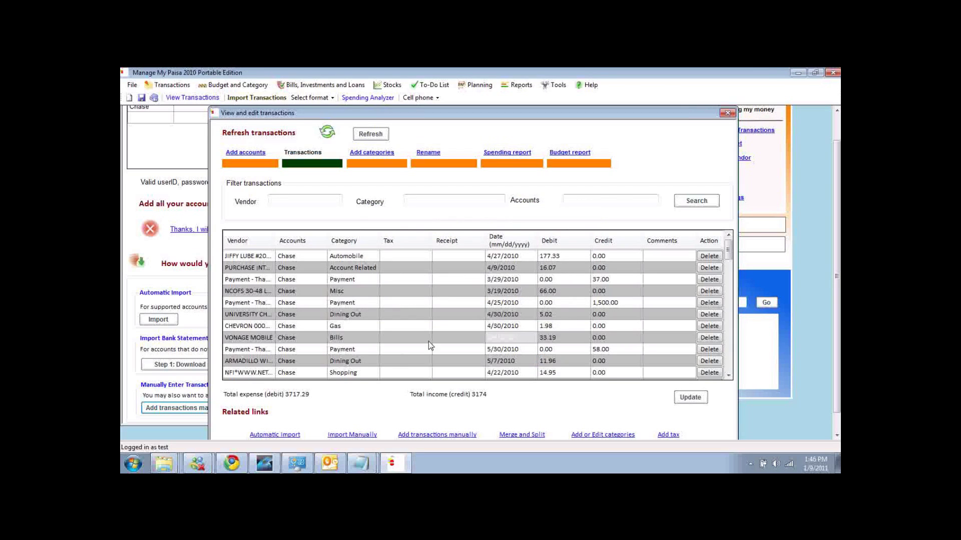
left_click(167, 408)
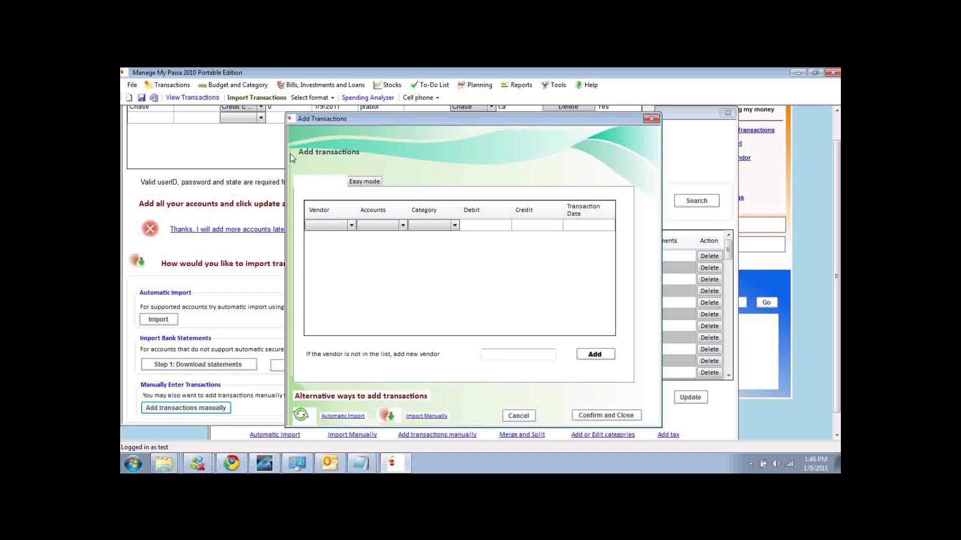
Add 'abc' as a new vendor and acknowledge the confirmation.
left_click(508, 354)
type("abc")
left_click(607, 355)
left_click(552, 301)
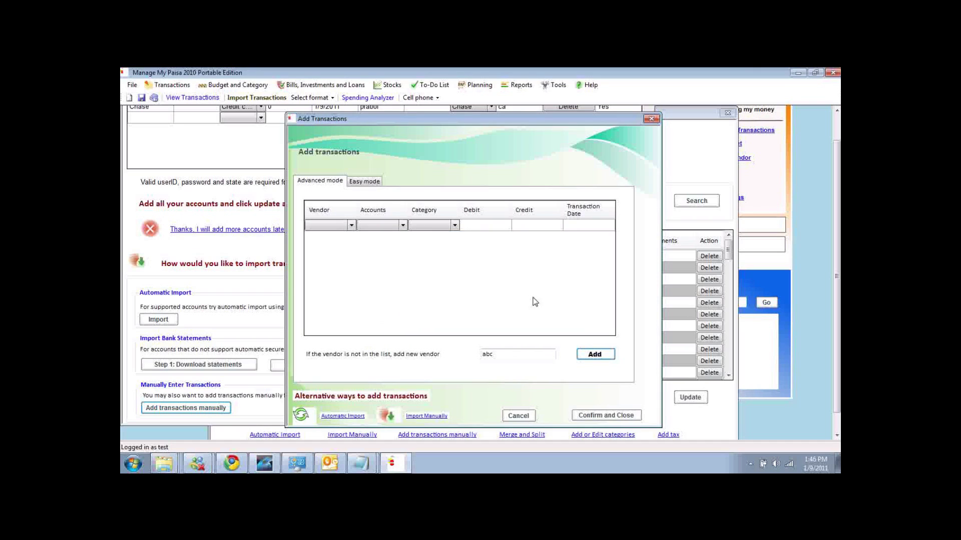
Set the grid row's vendor to abc, account to Chase and category to Automobile.
left_click(351, 225)
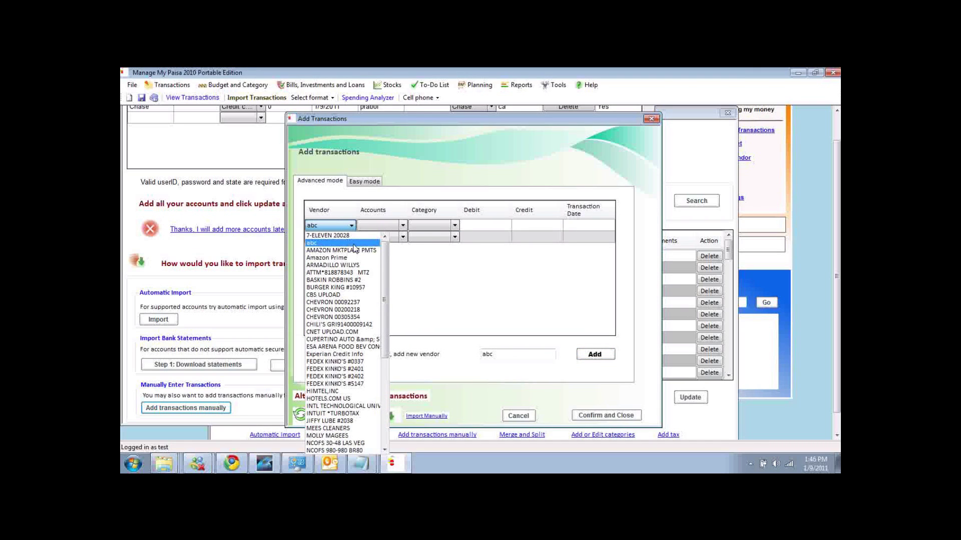
left_click(353, 244)
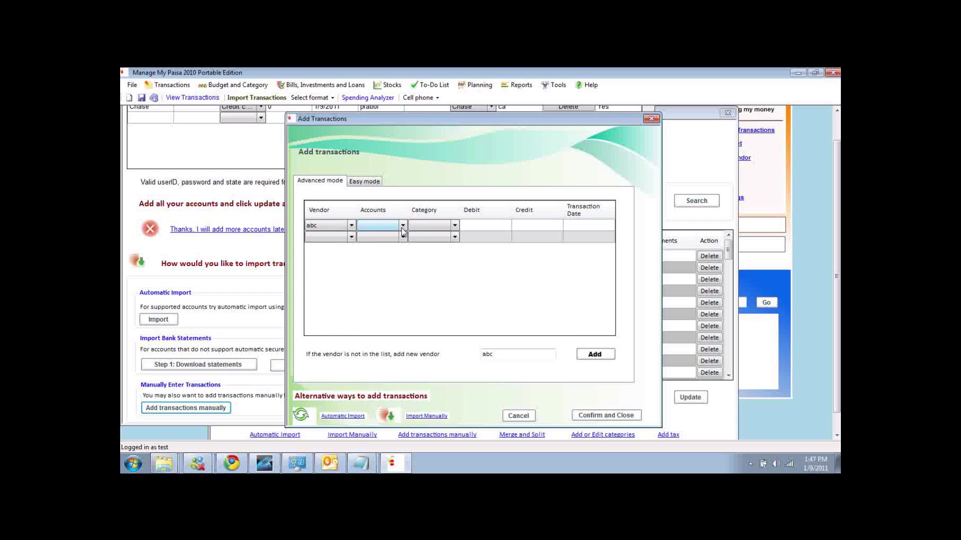
left_click(402, 228)
left_click(399, 243)
left_click(456, 228)
left_click(457, 228)
left_click(428, 234)
Enter debit 9, credit 0 and transaction date 1/9/2011 for the row.
left_click(488, 228)
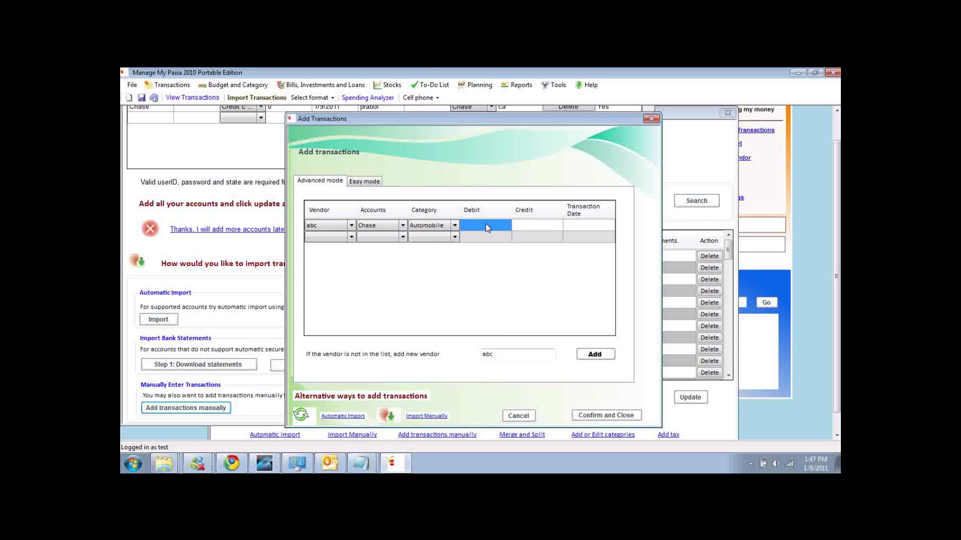
type("9")
key("Tab")
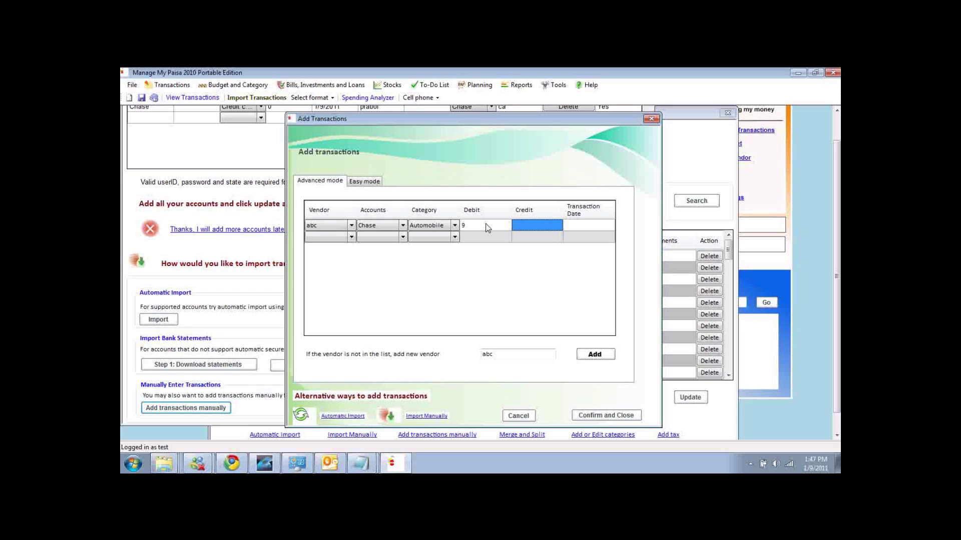
type("0")
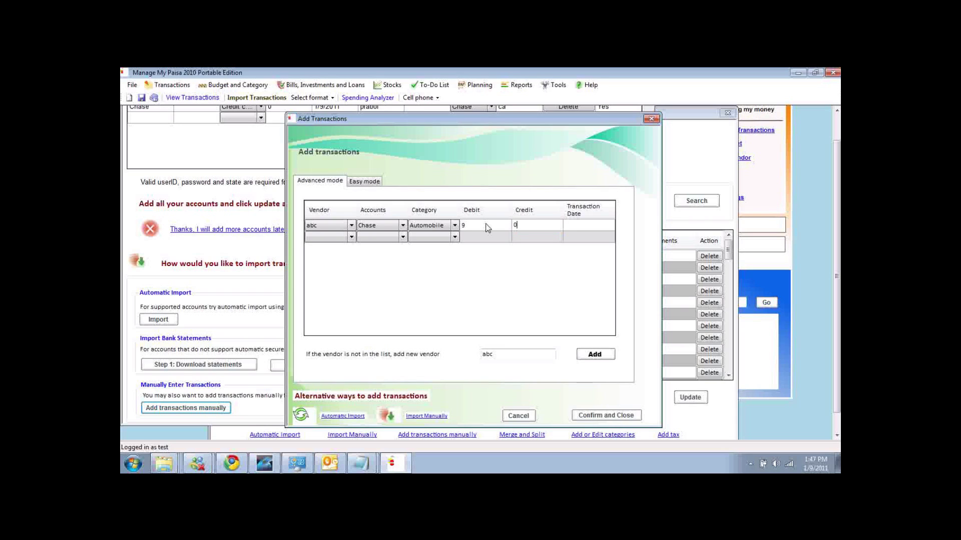
key("Tab")
left_click(580, 226)
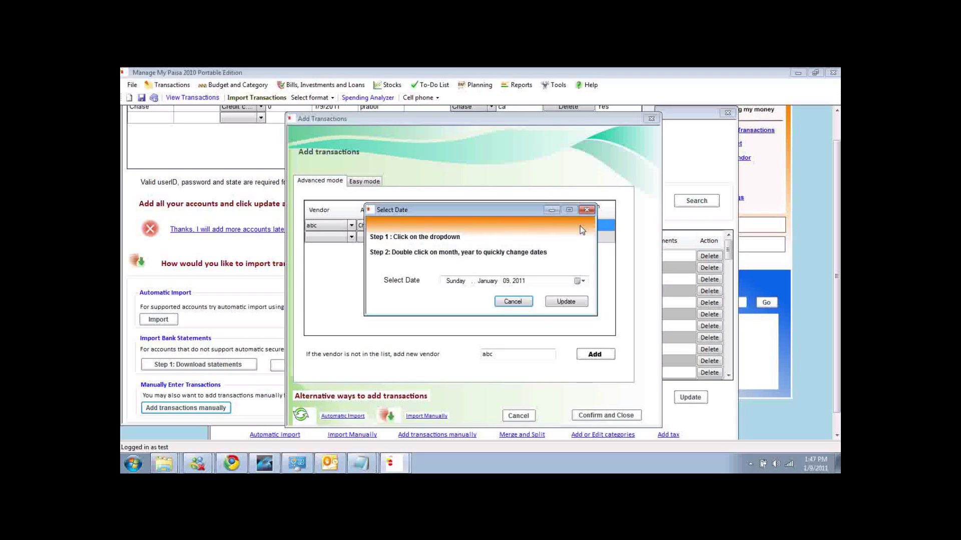
left_click(564, 303)
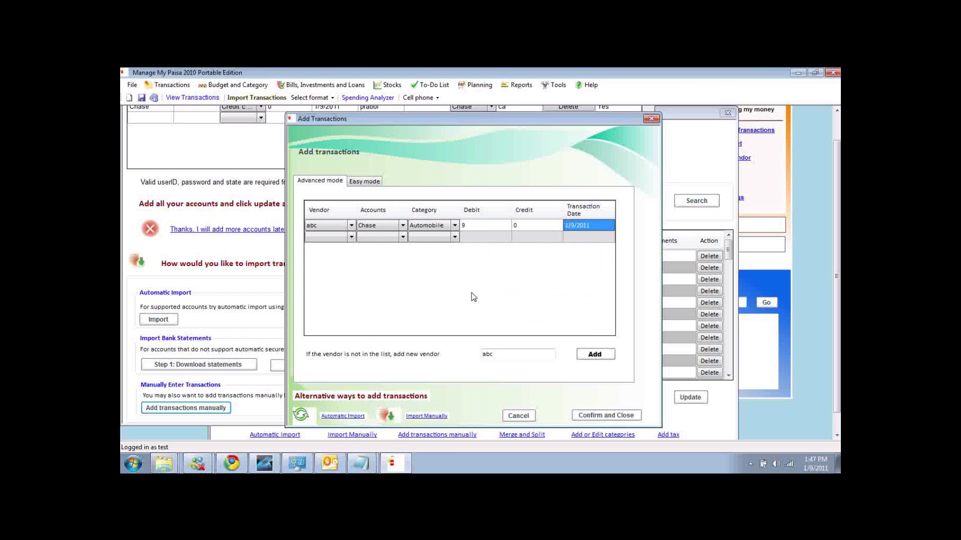
Re-add vendor abc, acknowledge the message, and save the transaction.
left_click(596, 356)
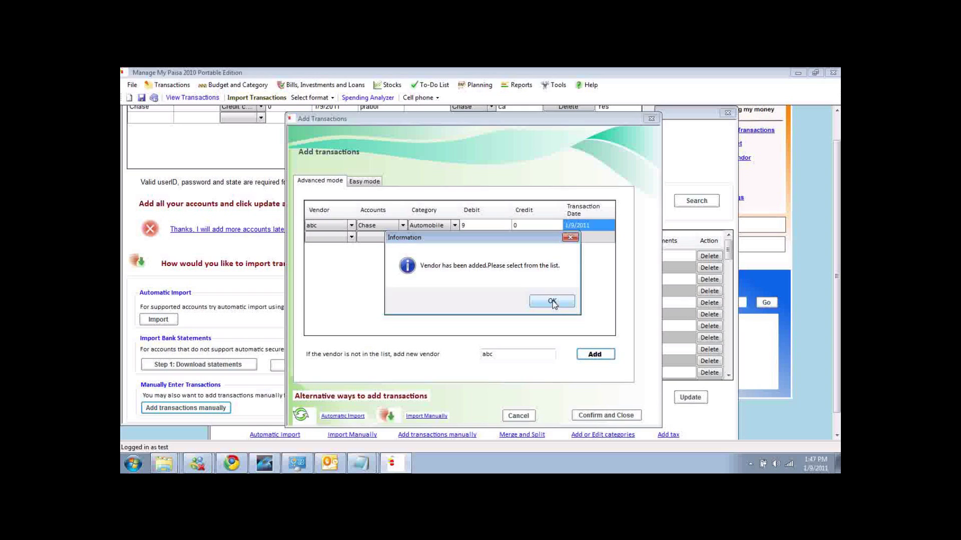
left_click(552, 302)
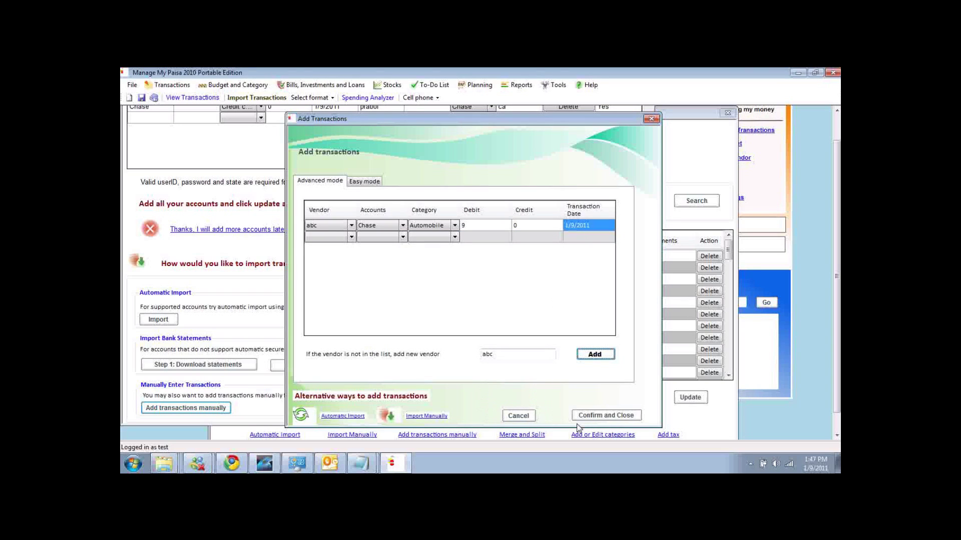
left_click(600, 416)
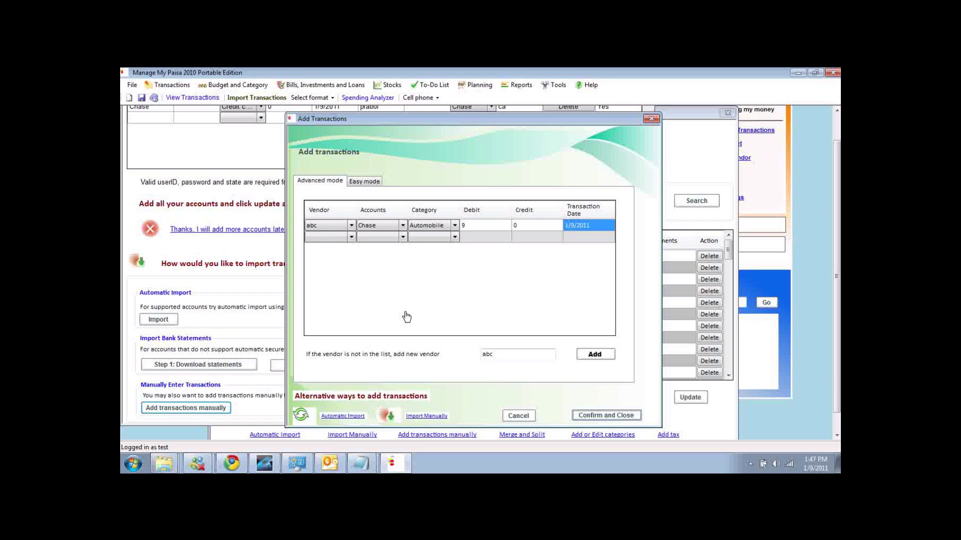
Confirm and close the abc transaction, bringing total expense to 3726.29.
left_click(627, 416)
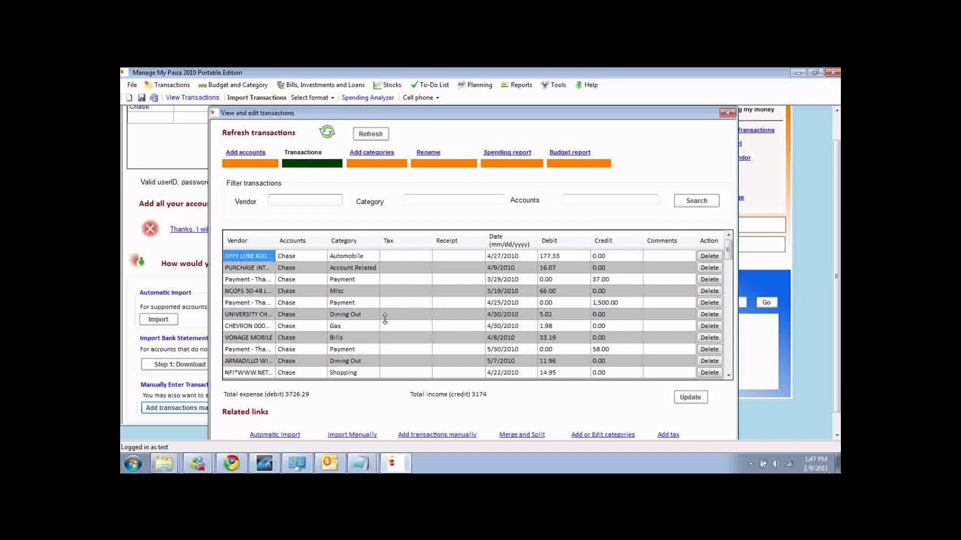
left_click(172, 88)
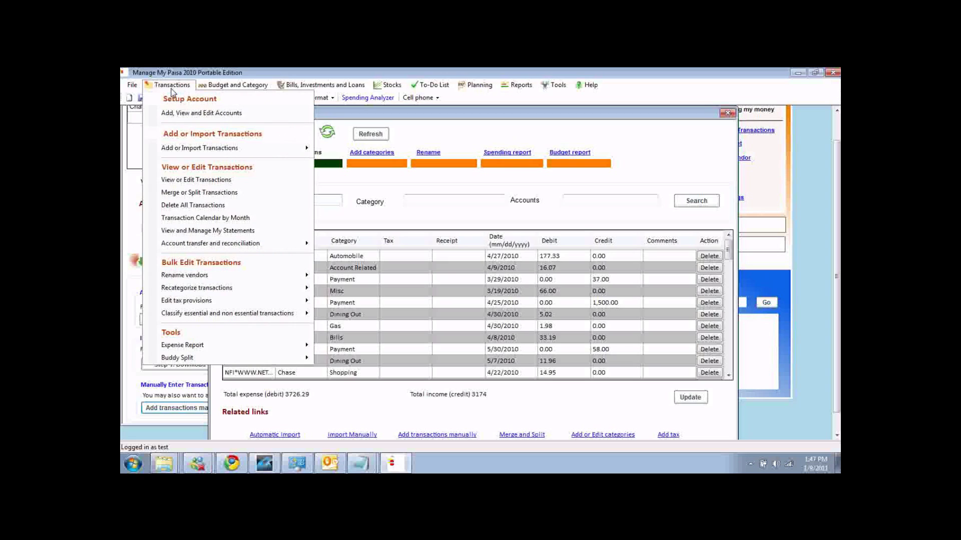
Show the Add or Import Transactions submenu with its import format options.
mouse_move(210, 153)
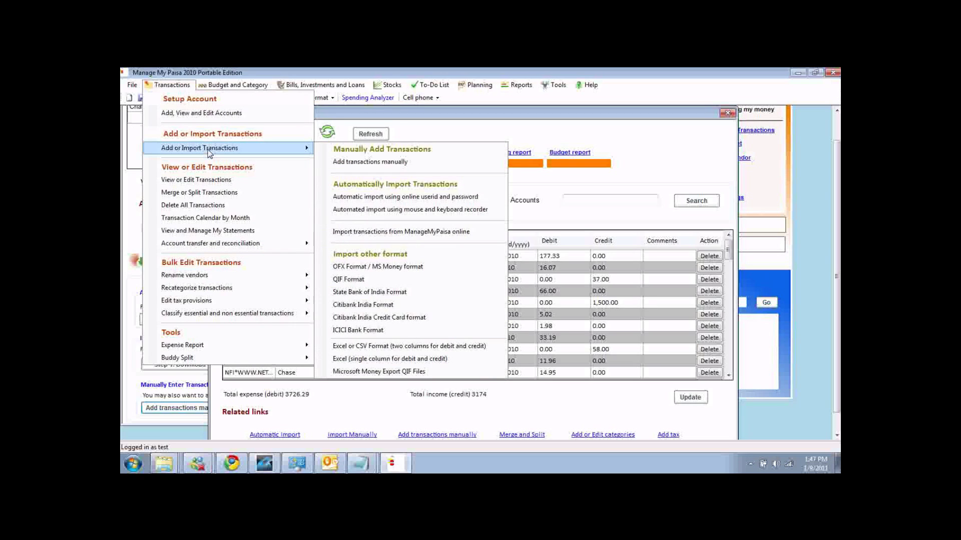